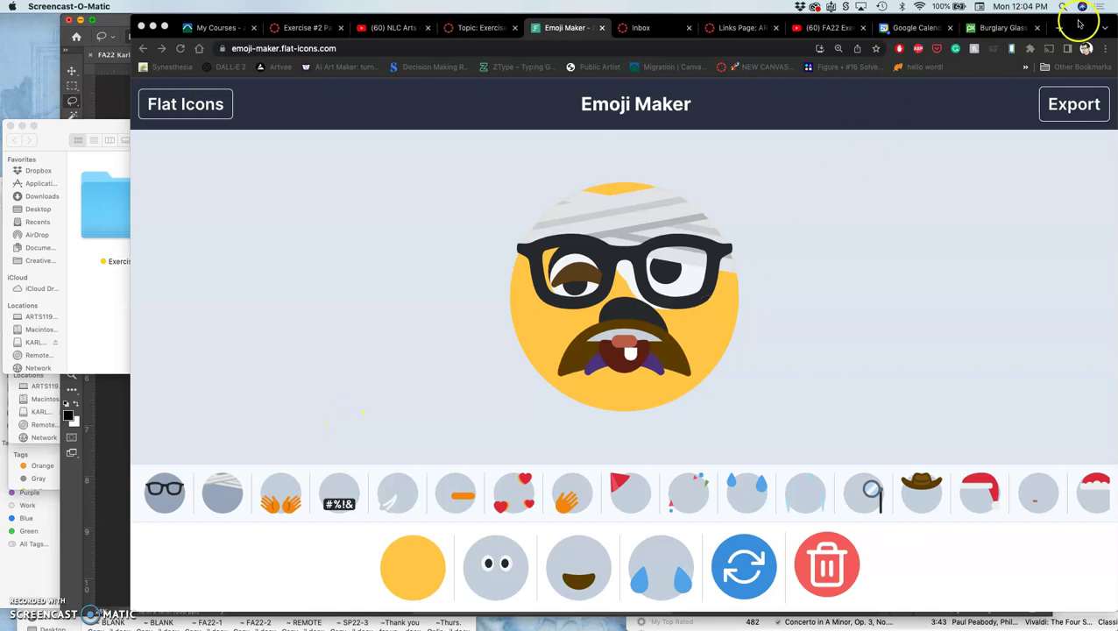
Step: Open the Canvas 'Topic: Exercise' discussion and read through its emoji tracing and saving steps
drag(1079, 24, 1019, 20)
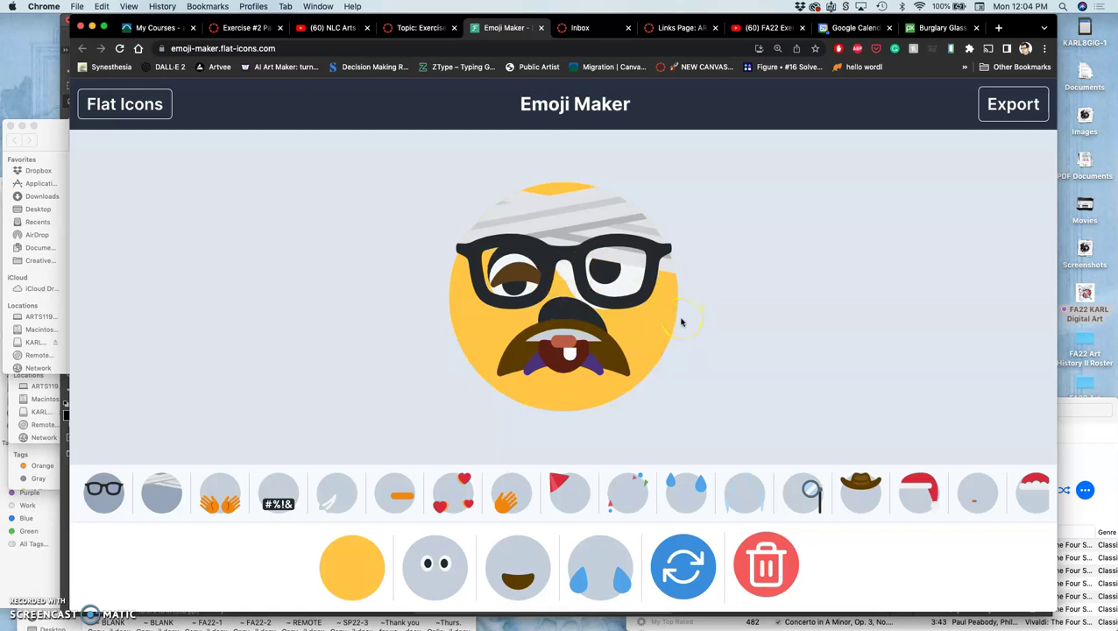
click(427, 29)
scroll(699, 283, down, 10)
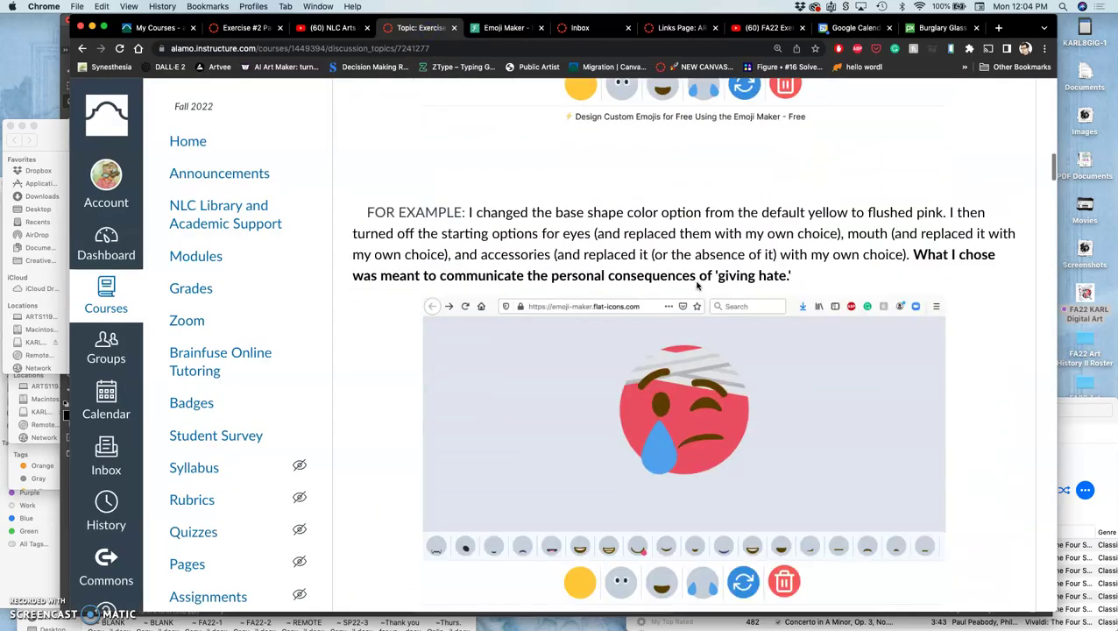
scroll(686, 324, down, 15)
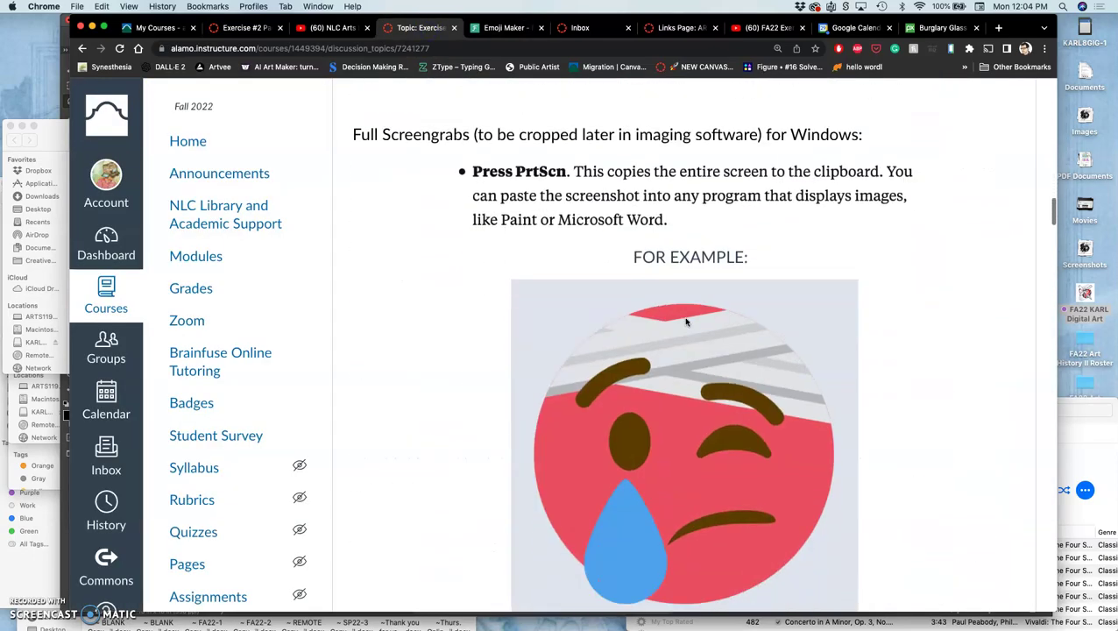
scroll(686, 322, down, 10)
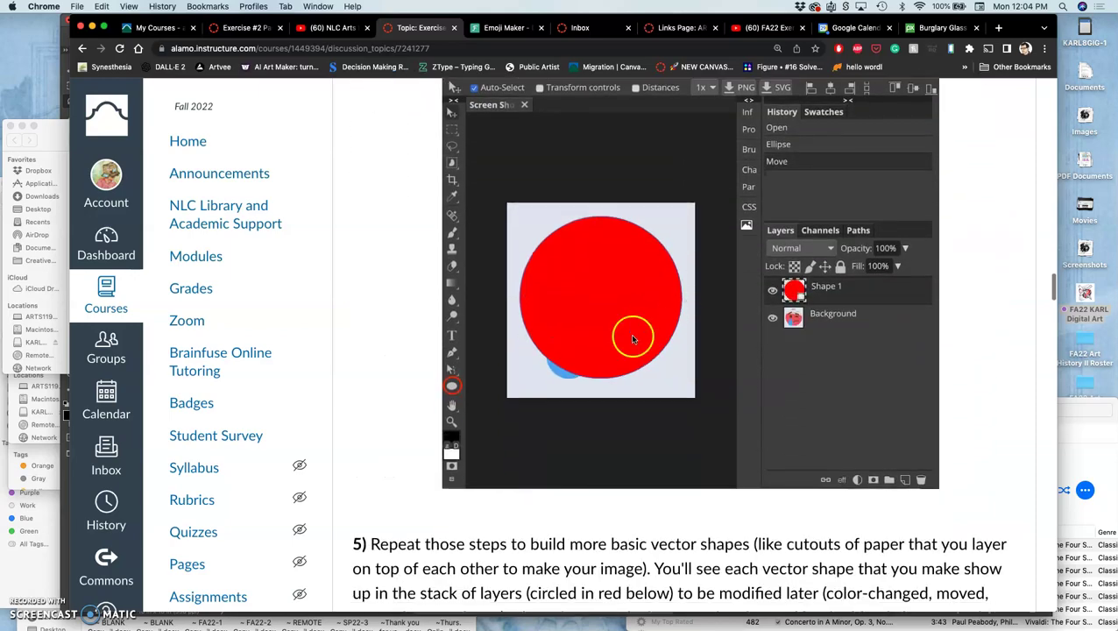
scroll(656, 314, down, 8)
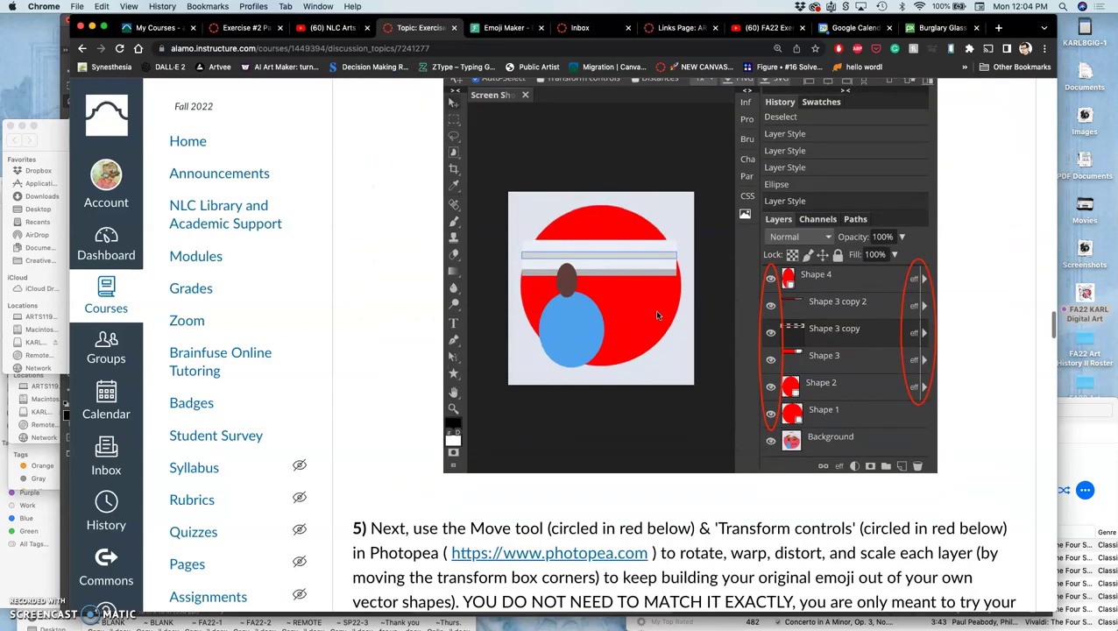
scroll(654, 309, down, 10)
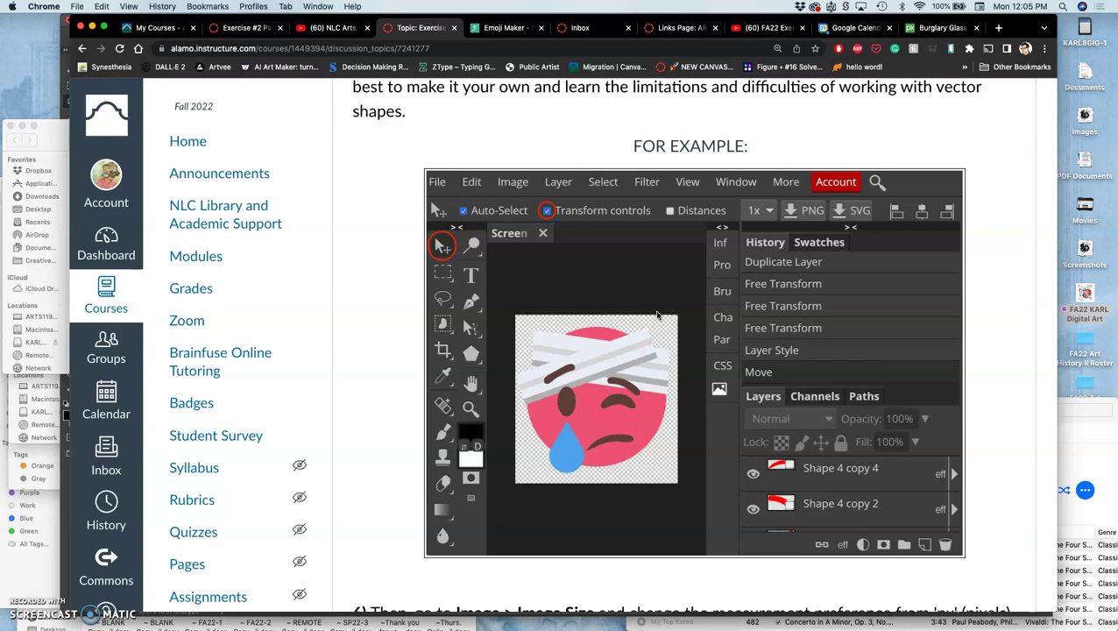
scroll(655, 357, down, 3)
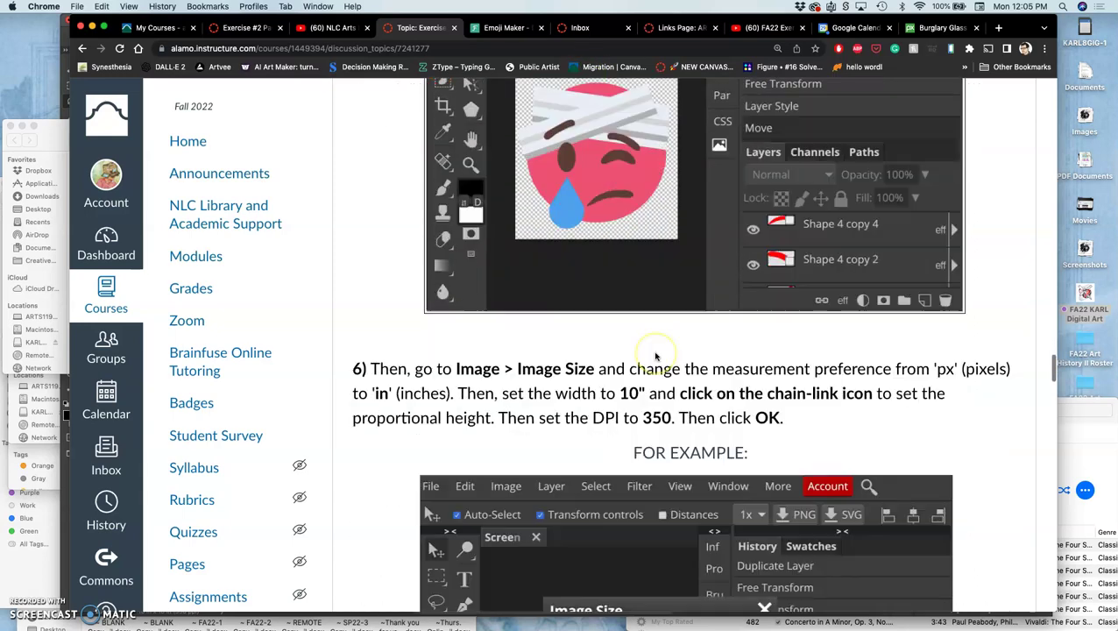
scroll(655, 357, down, 10)
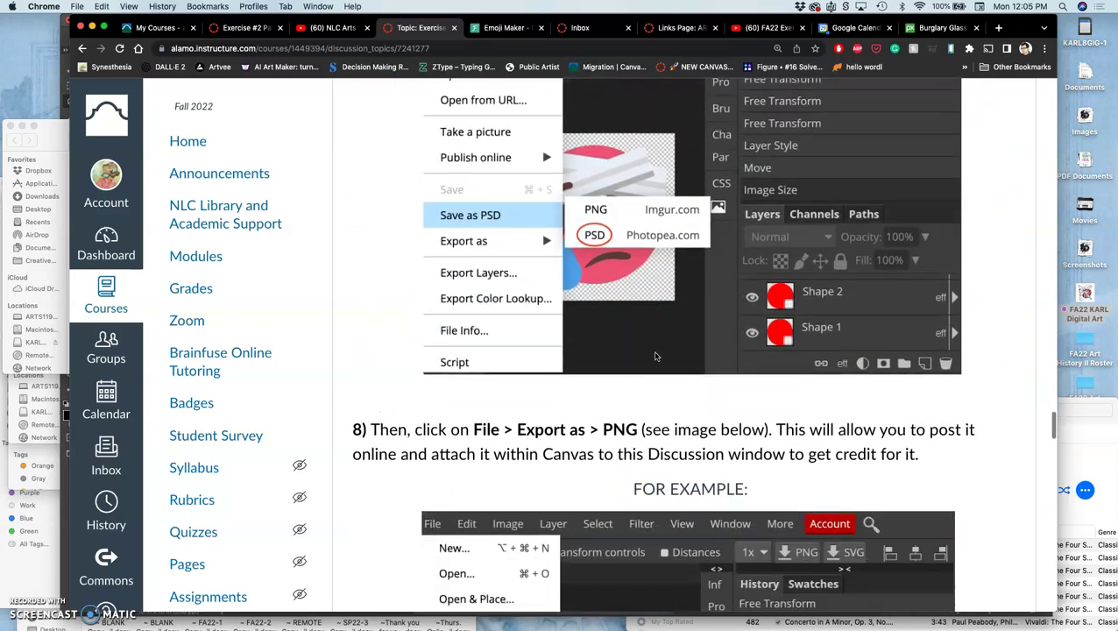
scroll(656, 357, down, 15)
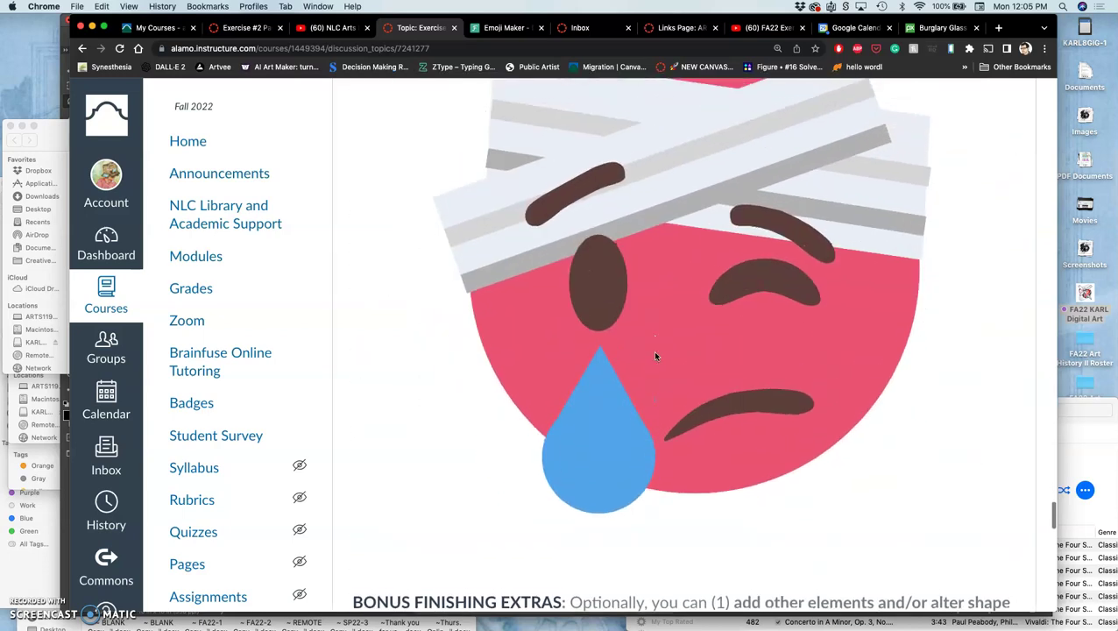
scroll(655, 357, down, 2)
scroll(655, 357, up, 3)
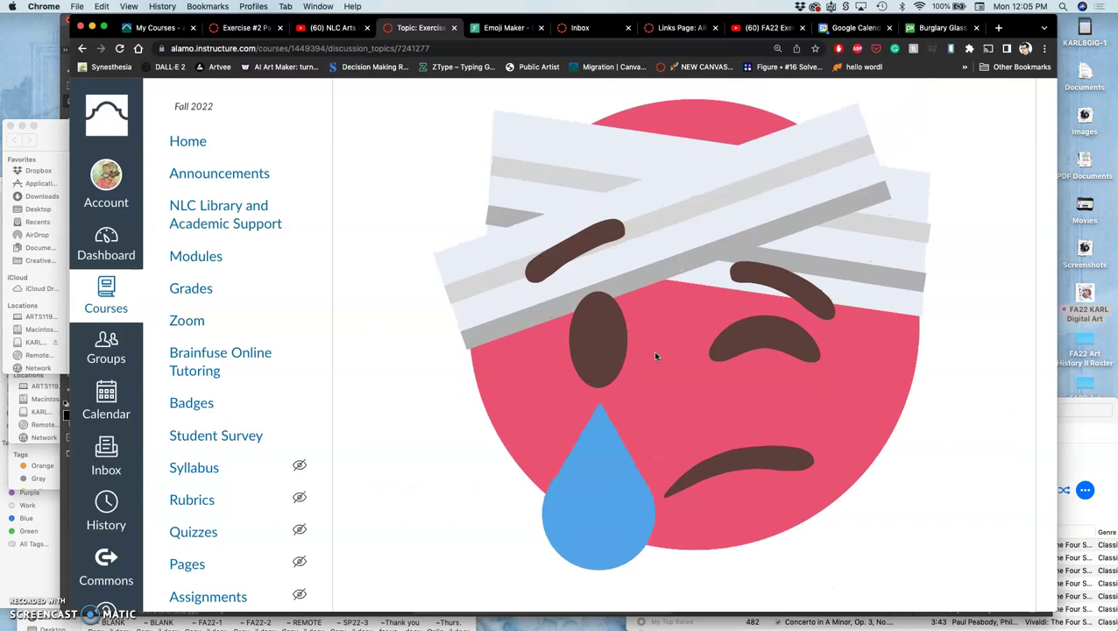
scroll(656, 357, up, 4)
scroll(655, 356, down, 3)
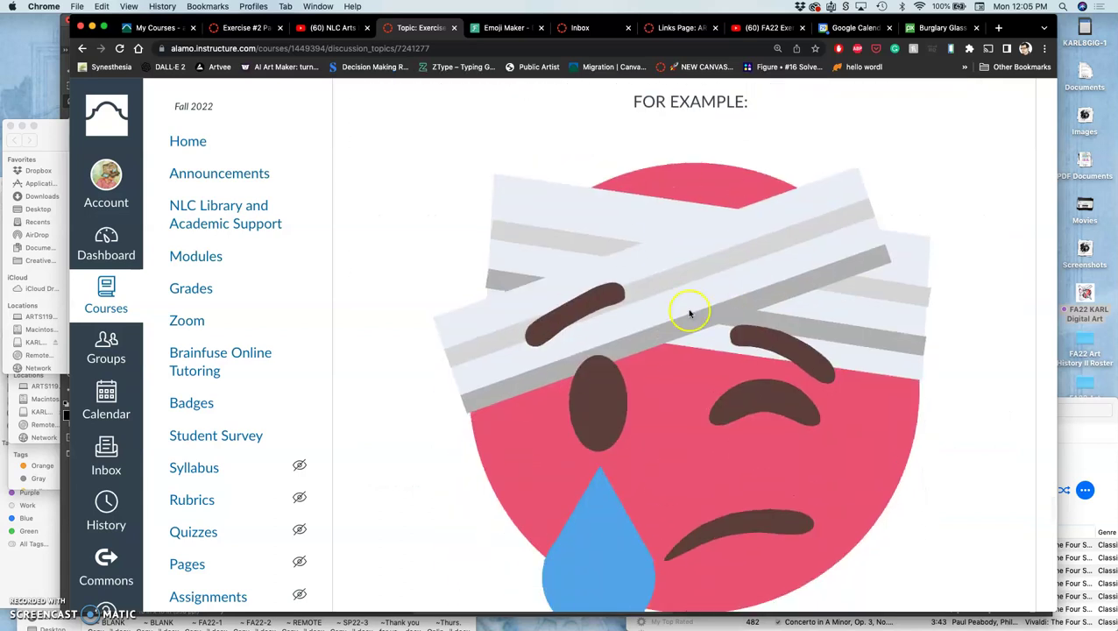
scroll(706, 429, down, 1)
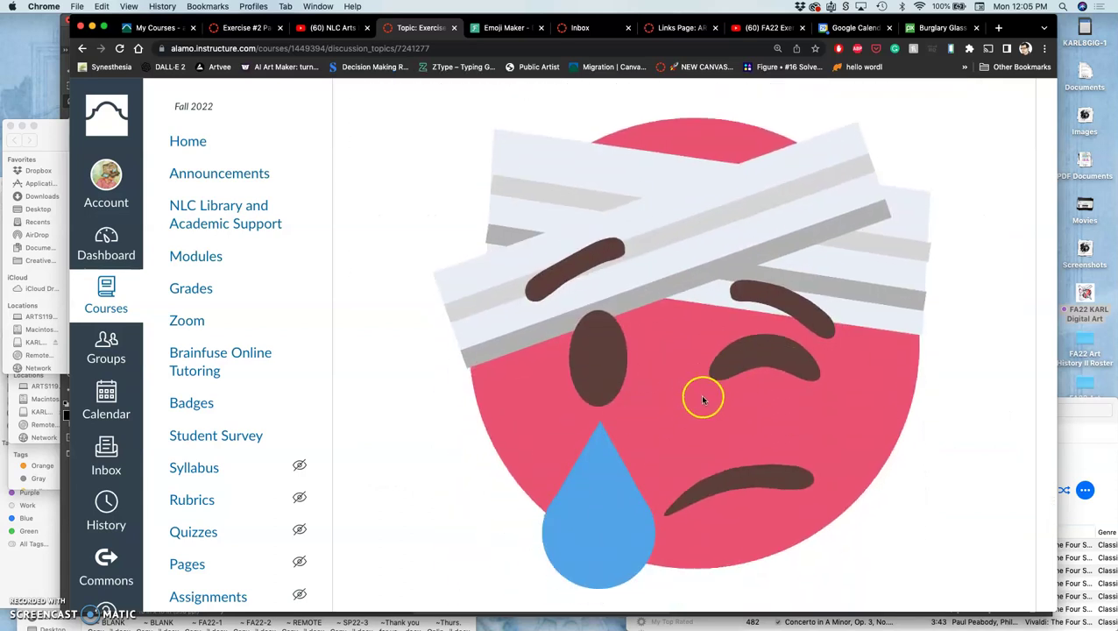
scroll(628, 432, down, 12)
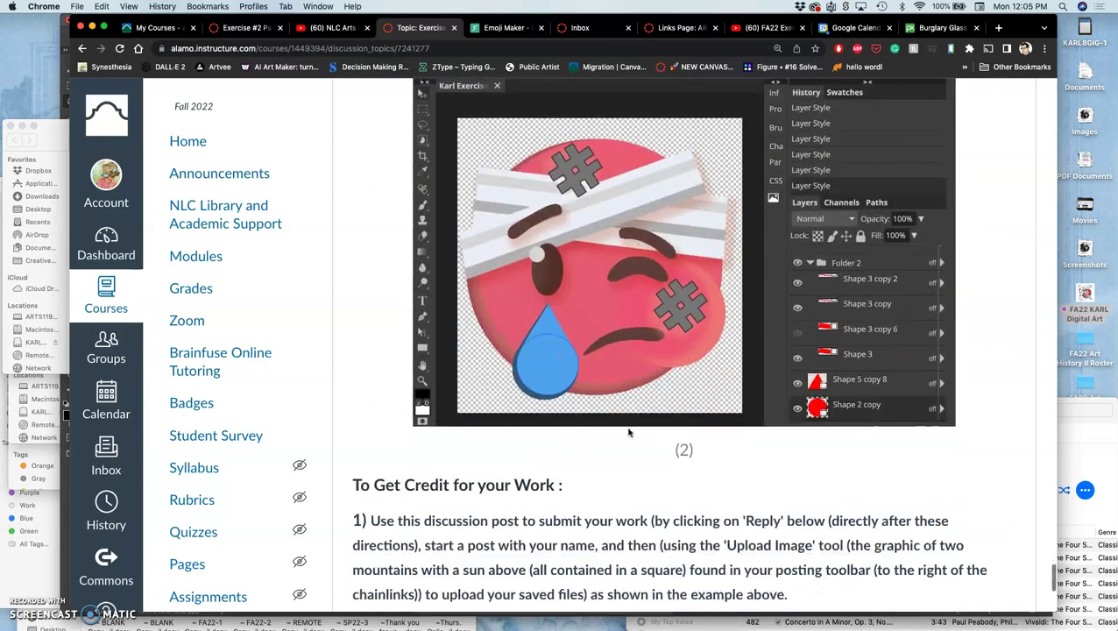
scroll(628, 432, down, 5)
scroll(628, 432, up, 8)
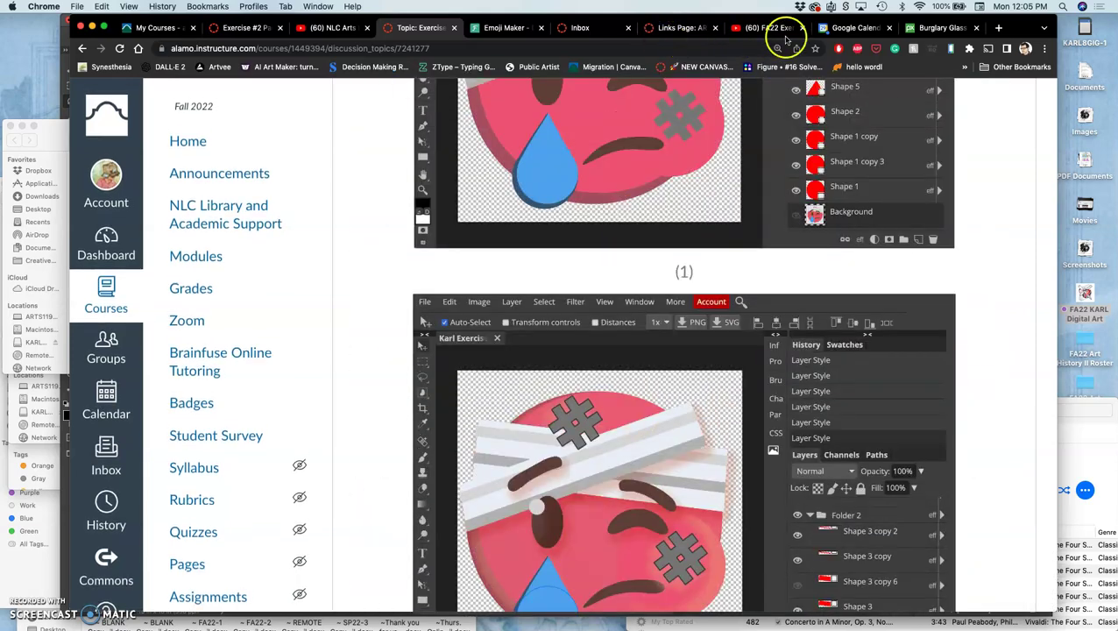
Step: Export the bandaged emoji from Emoji Maker as both a PNG and an SVG download
click(500, 29)
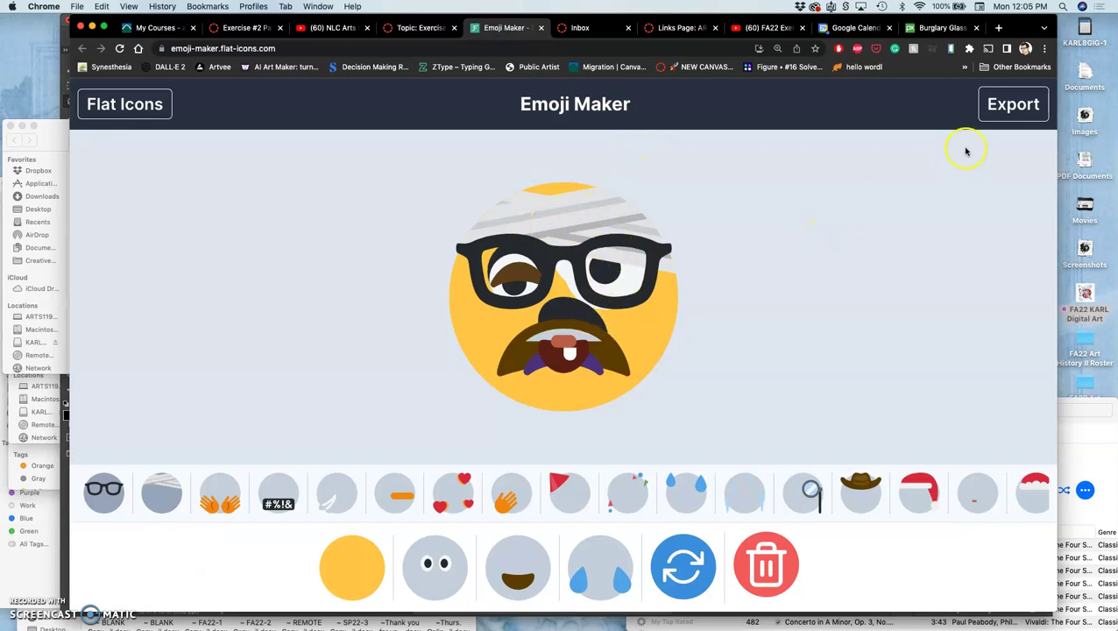
click(1006, 104)
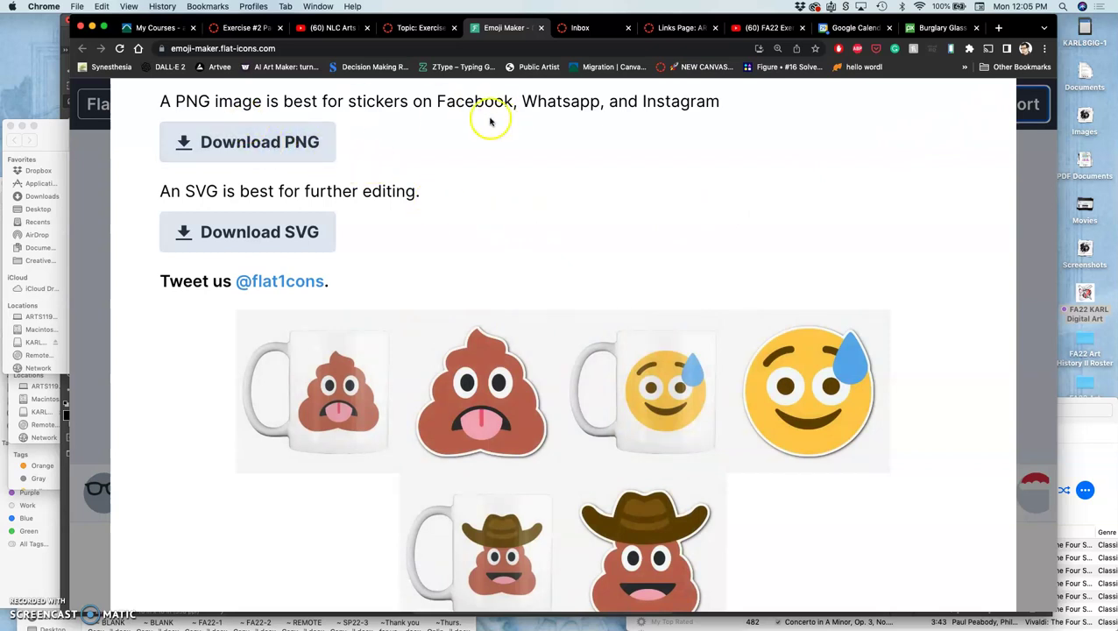
click(302, 145)
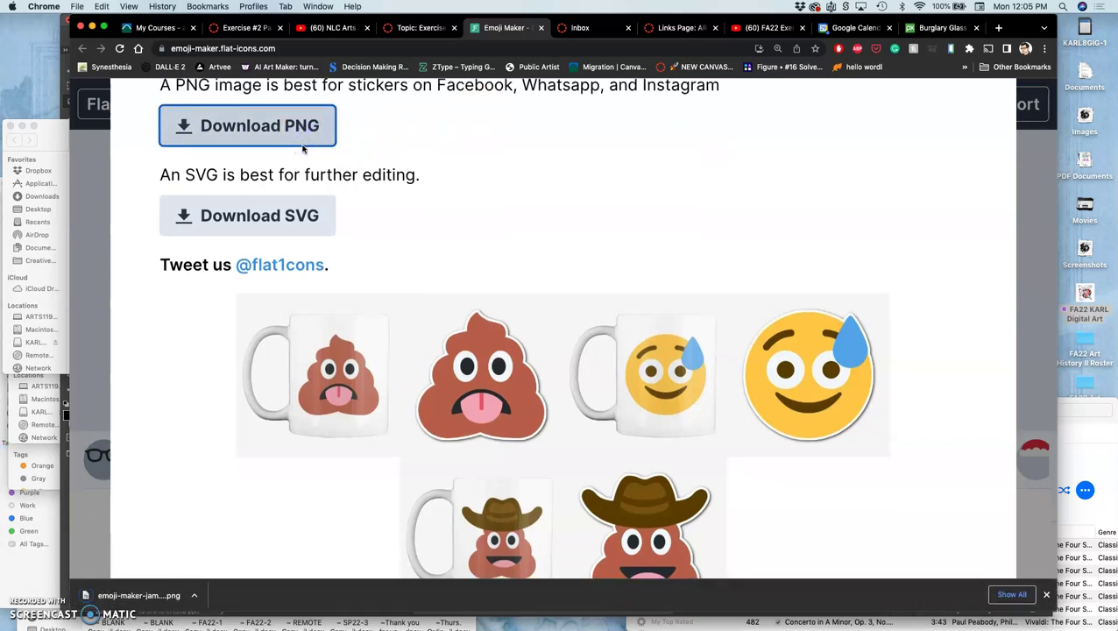
click(298, 222)
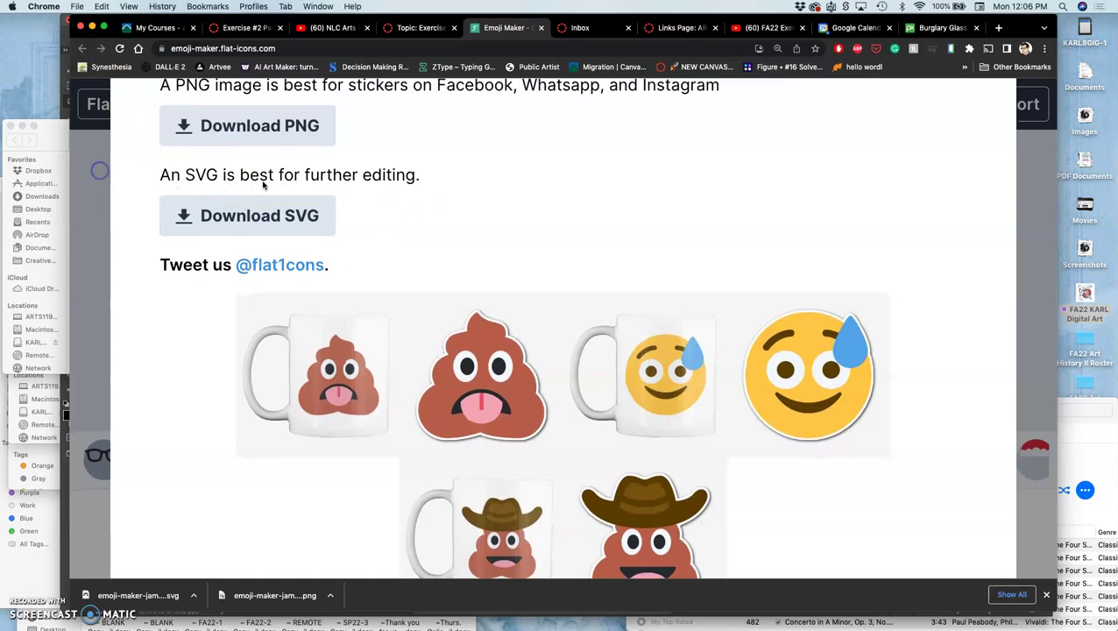
Step: Close the downloads bar and look over the Emoji Maker download page
scroll(499, 252, down, 2)
scroll(498, 252, up, 2)
click(1047, 595)
scroll(928, 332, up, 1)
scroll(918, 317, down, 1)
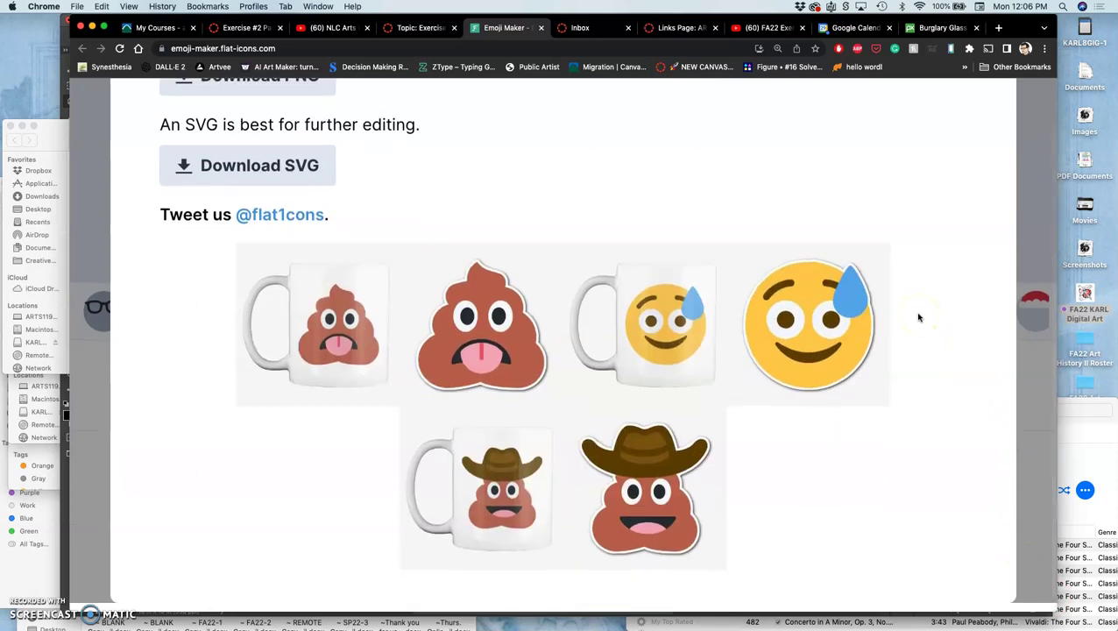
scroll(982, 232, up, 1)
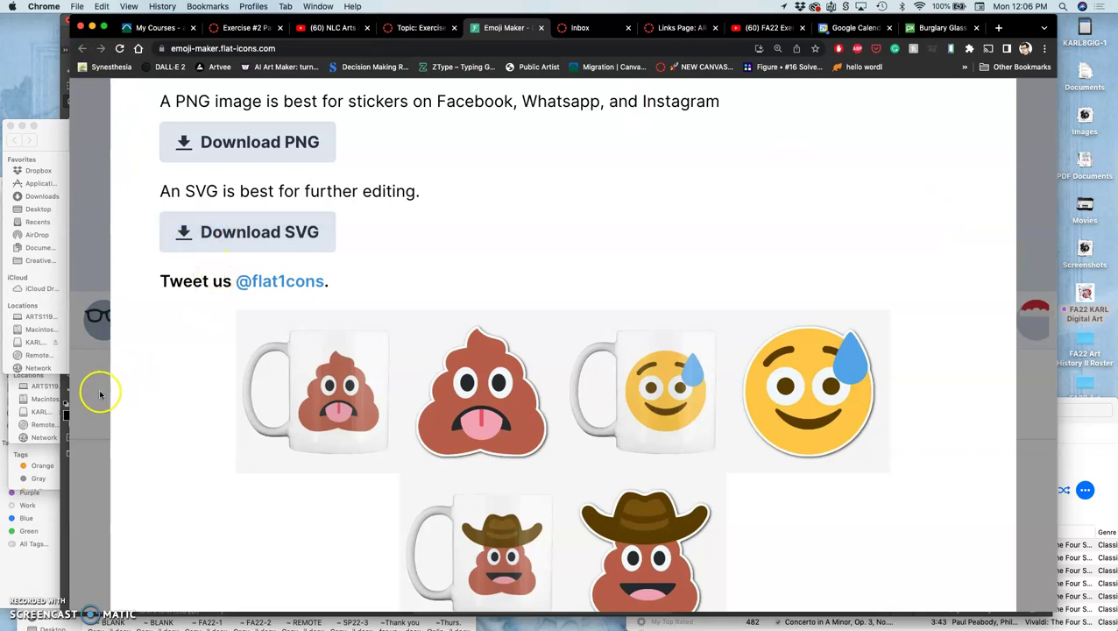
right_click(88, 460)
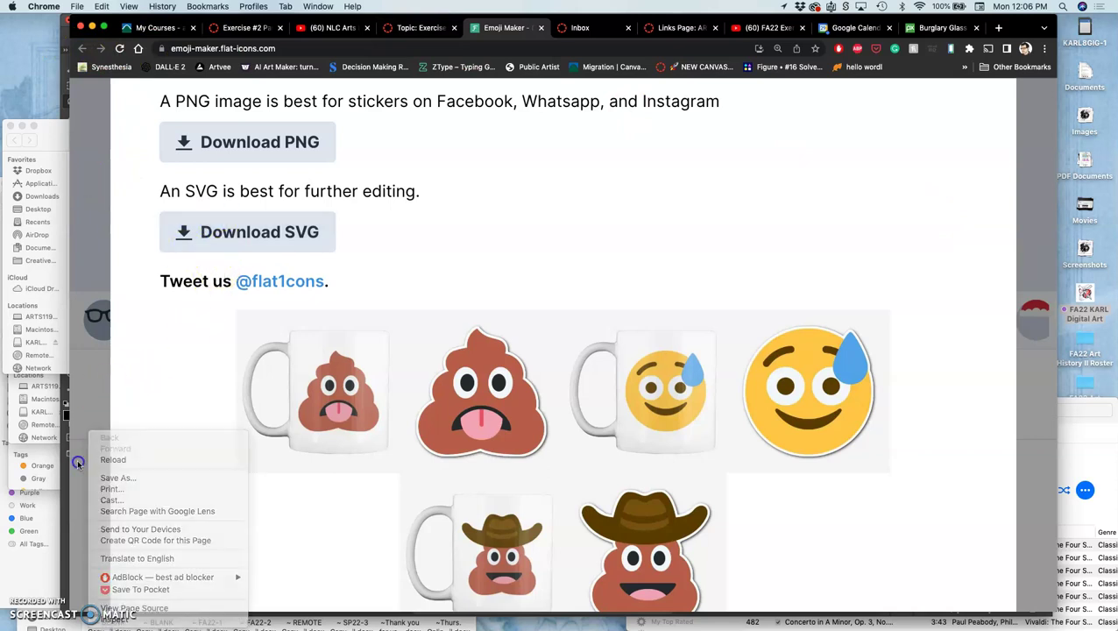
click(81, 457)
Step: Open the Downloads folder in its own Finder window to show the emoji files
mouse_move(18, 460)
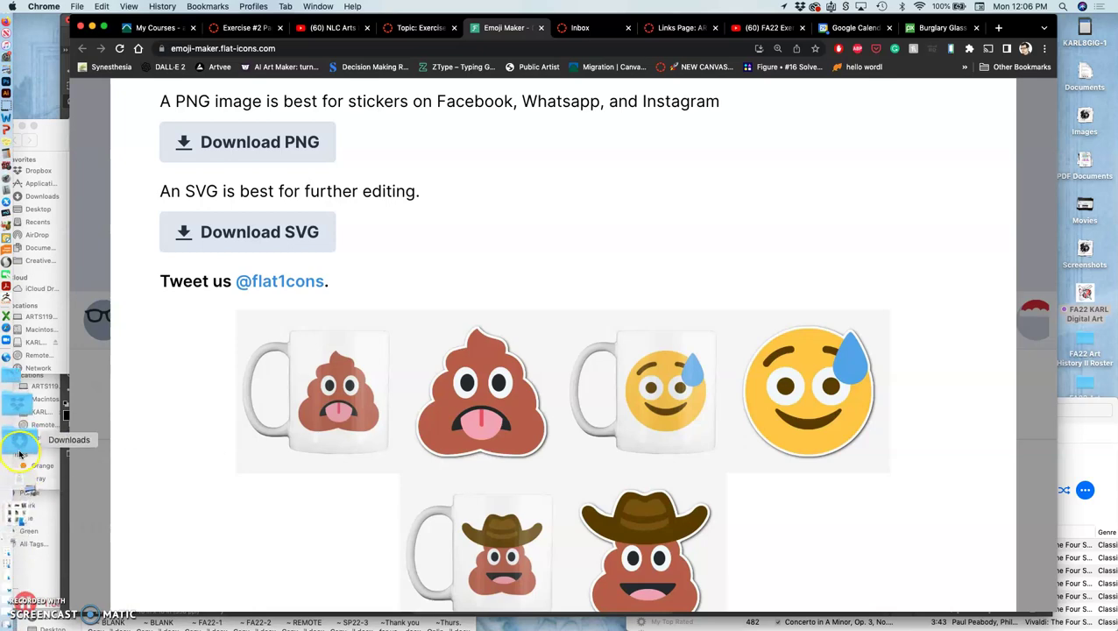
click(17, 440)
scroll(463, 324, down, 10)
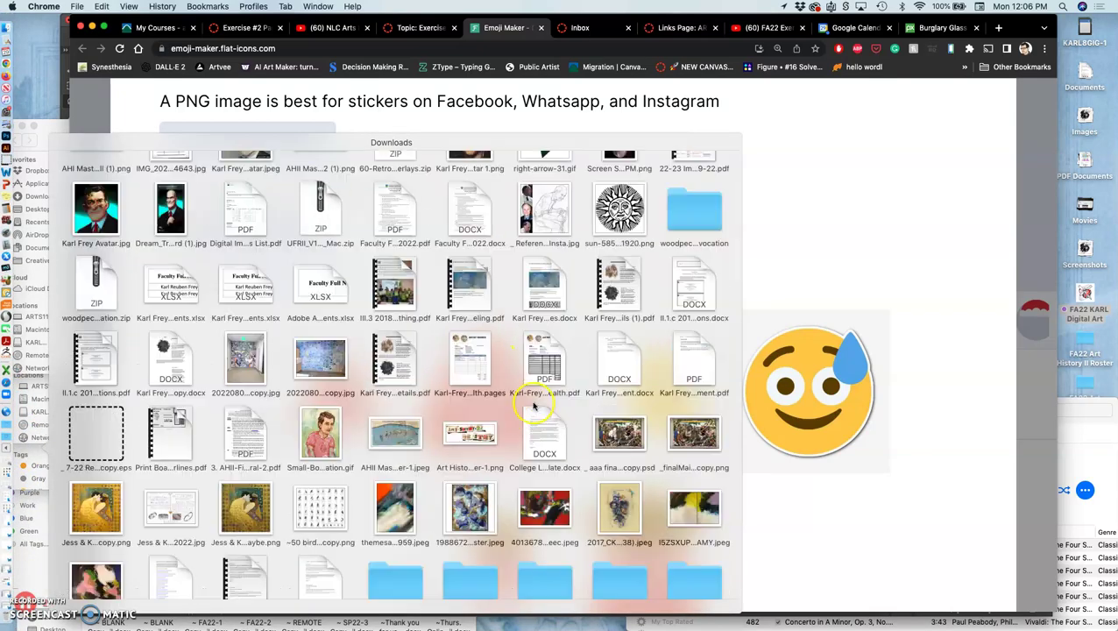
click(548, 557)
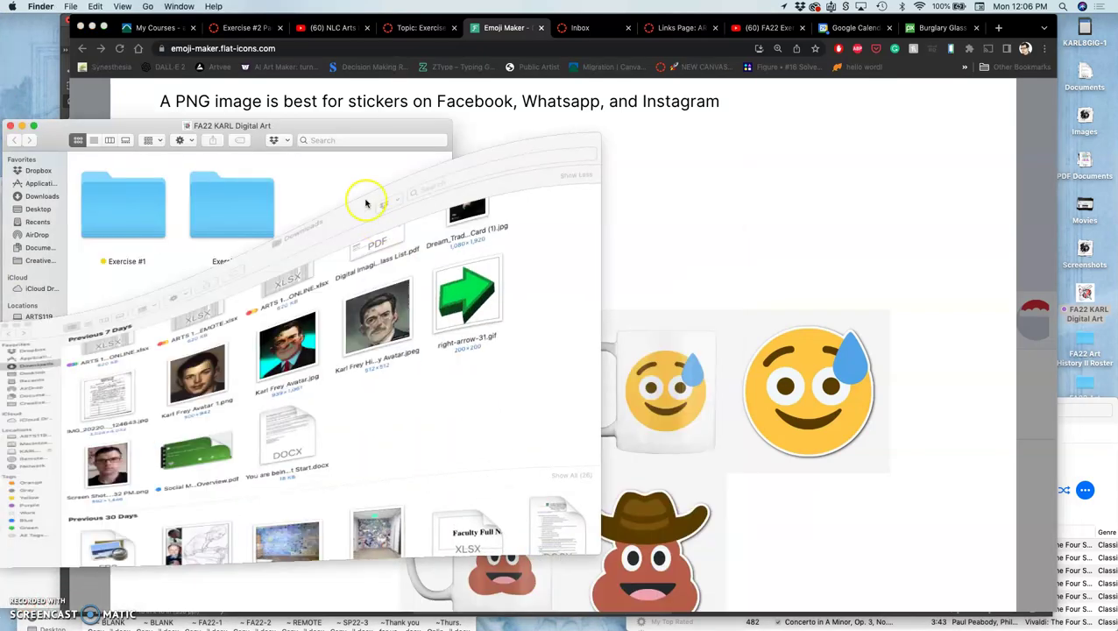
drag(328, 150, 526, 409)
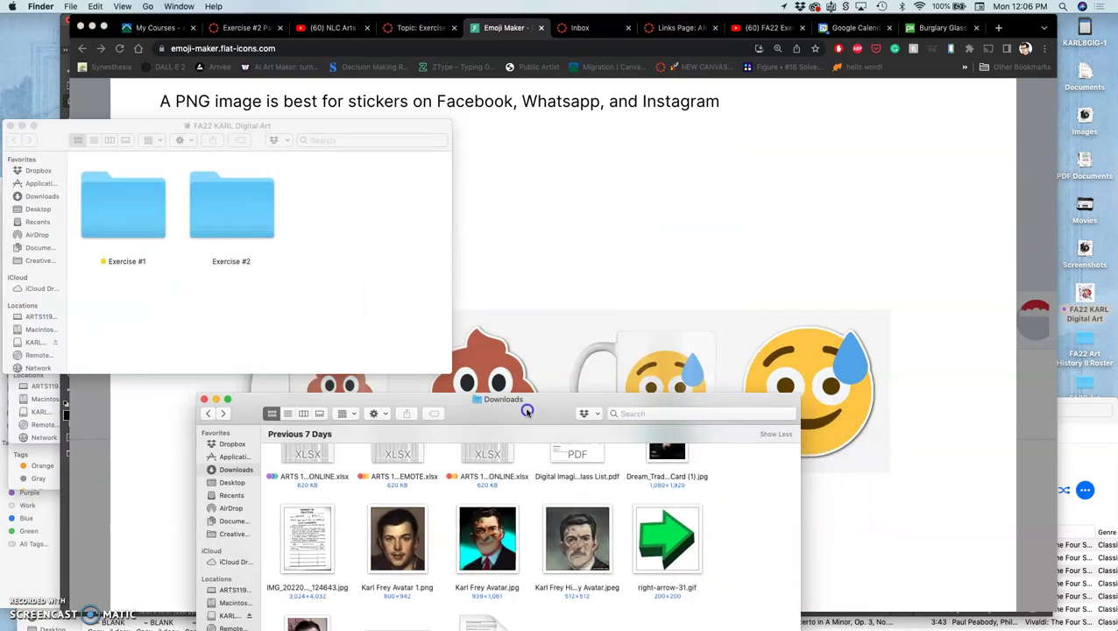
Step: Move the emoji PNG and SVG into Exercise #2, then open the PNG in Preview
scroll(524, 521, up, 3)
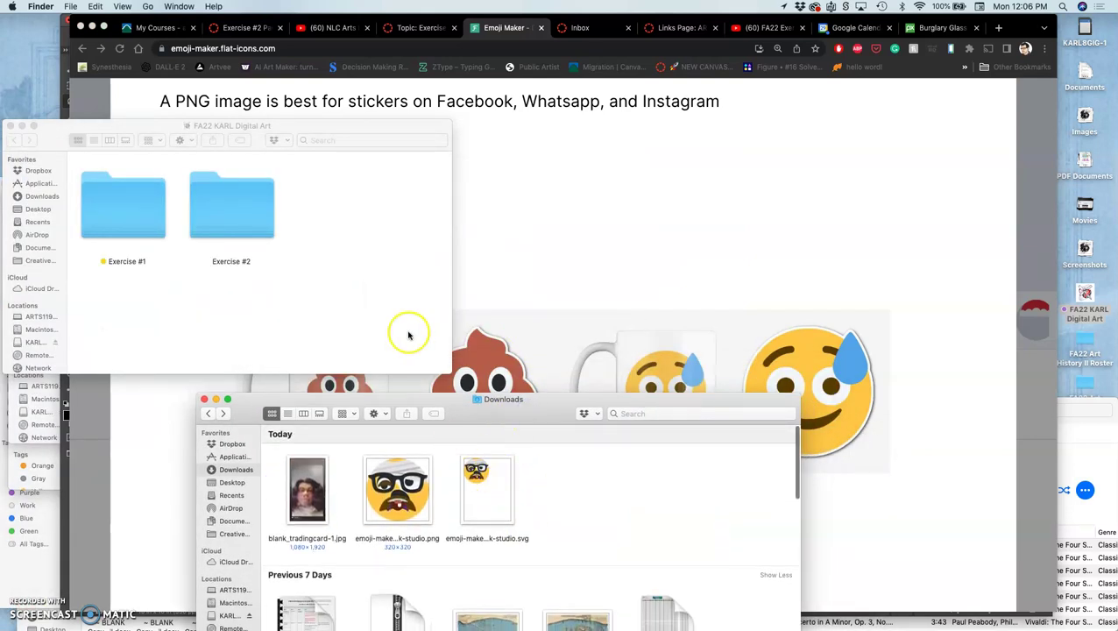
drag(295, 130, 823, 123)
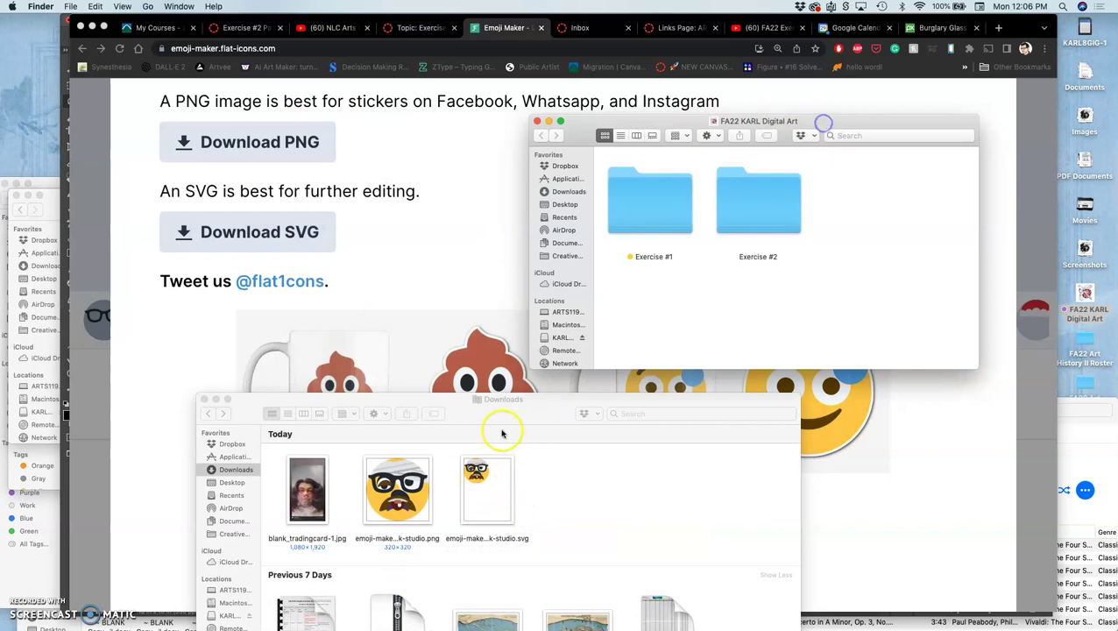
drag(397, 489, 775, 201)
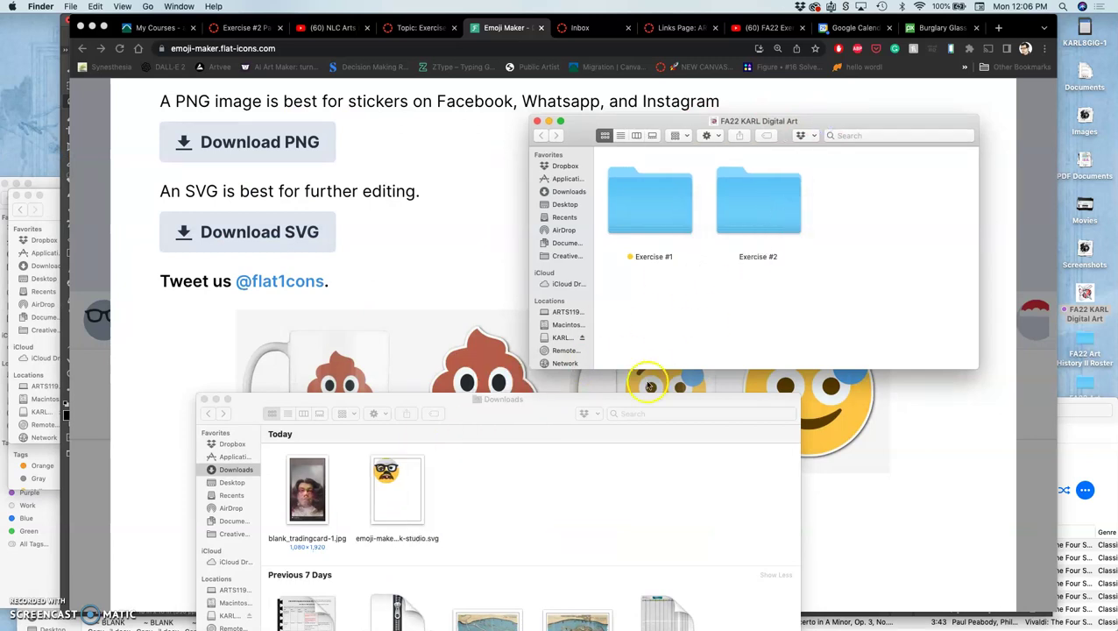
drag(394, 490, 757, 218)
double_click(757, 218)
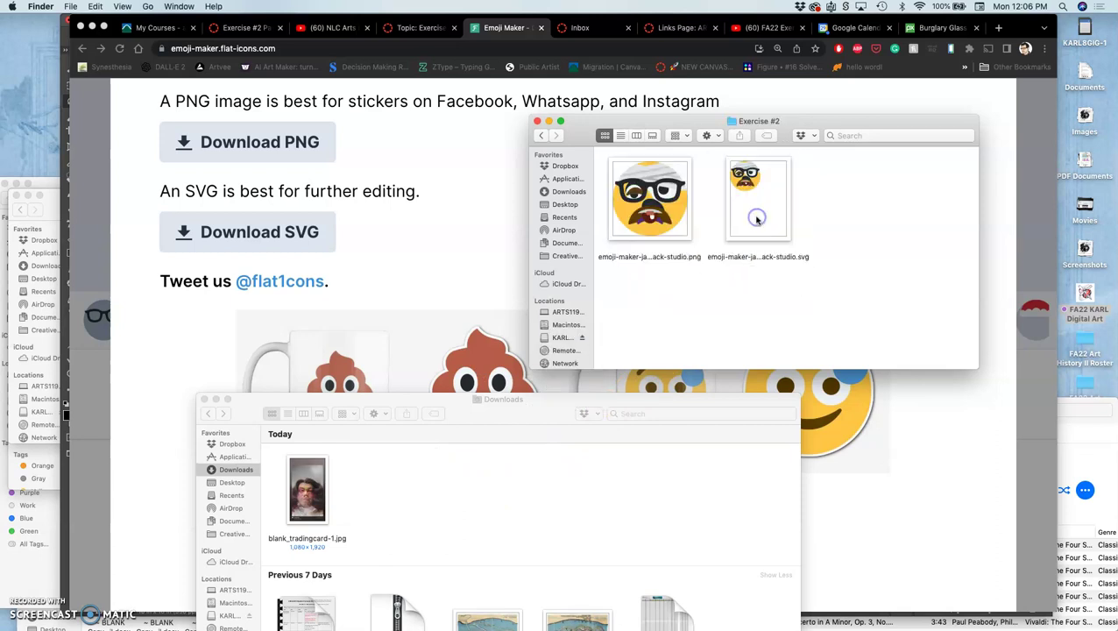
double_click(664, 225)
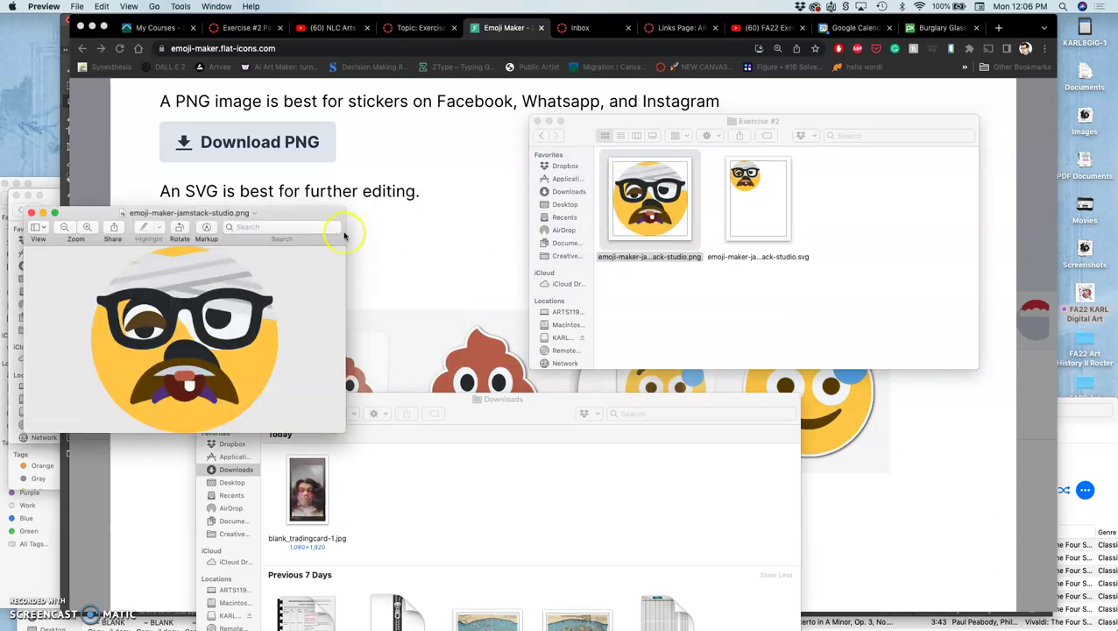
Step: Enlarge the Preview window showing the emoji PNG, then launch the emoji SVG in Illustrator
double_click(342, 214)
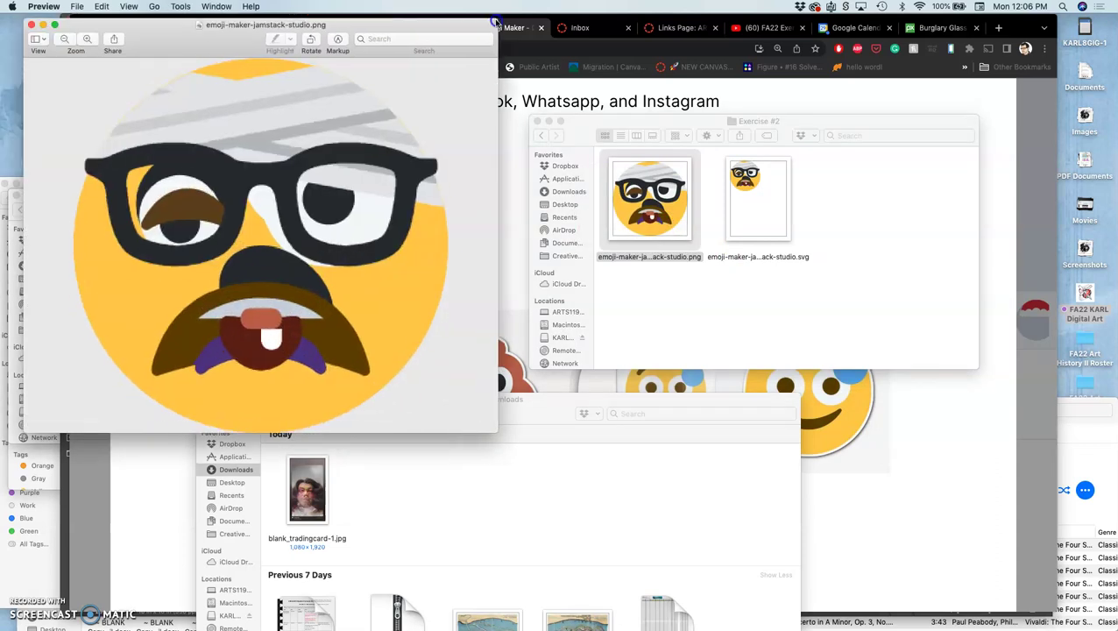
drag(517, 431, 526, 626)
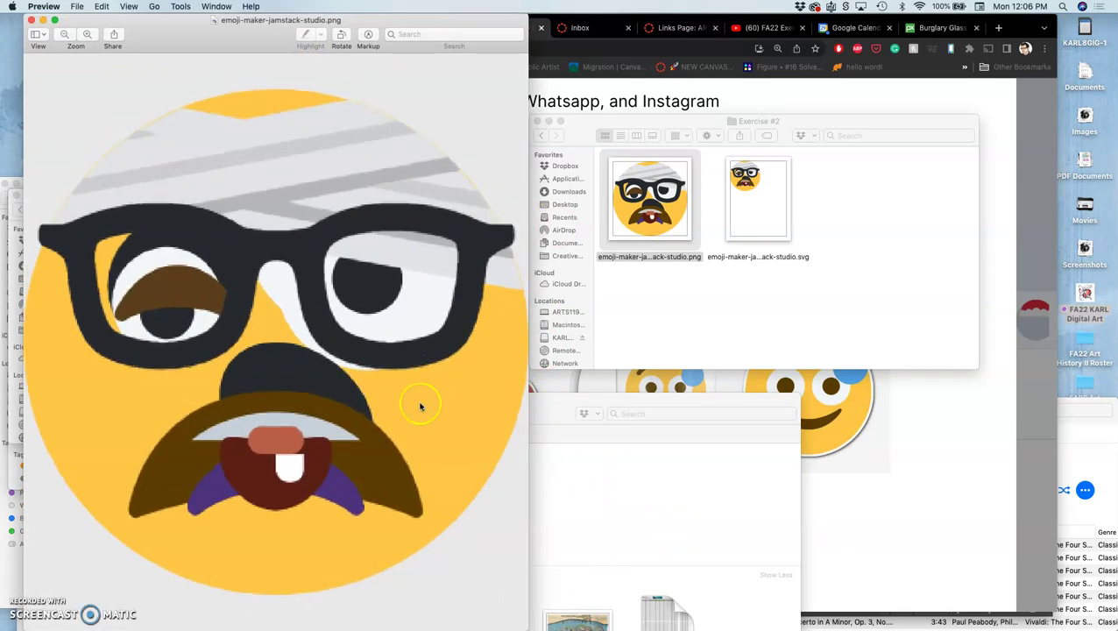
click(758, 195)
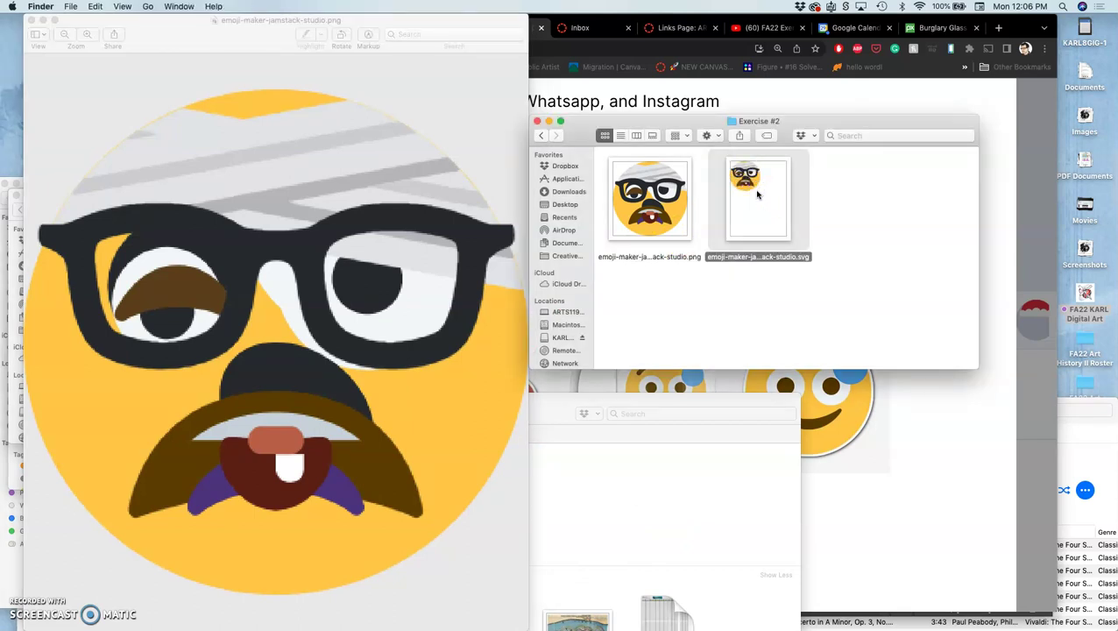
double_click(758, 195)
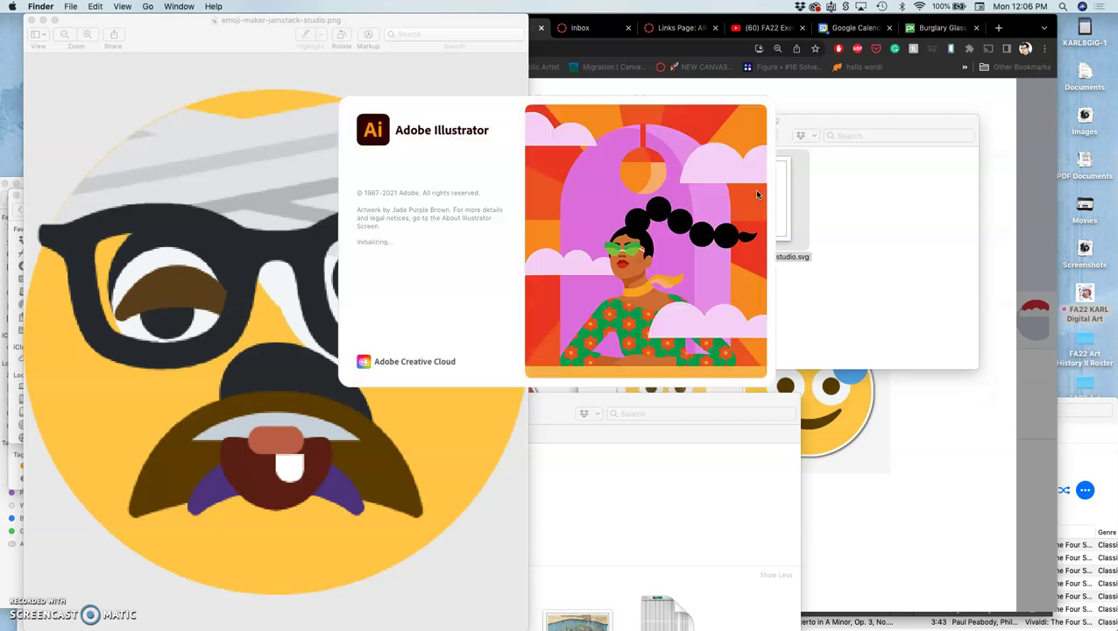
Step: Open the emoji SVG from the Exercise #2 folder in Illustrator, then bring Preview's PNG forward
click(824, 187)
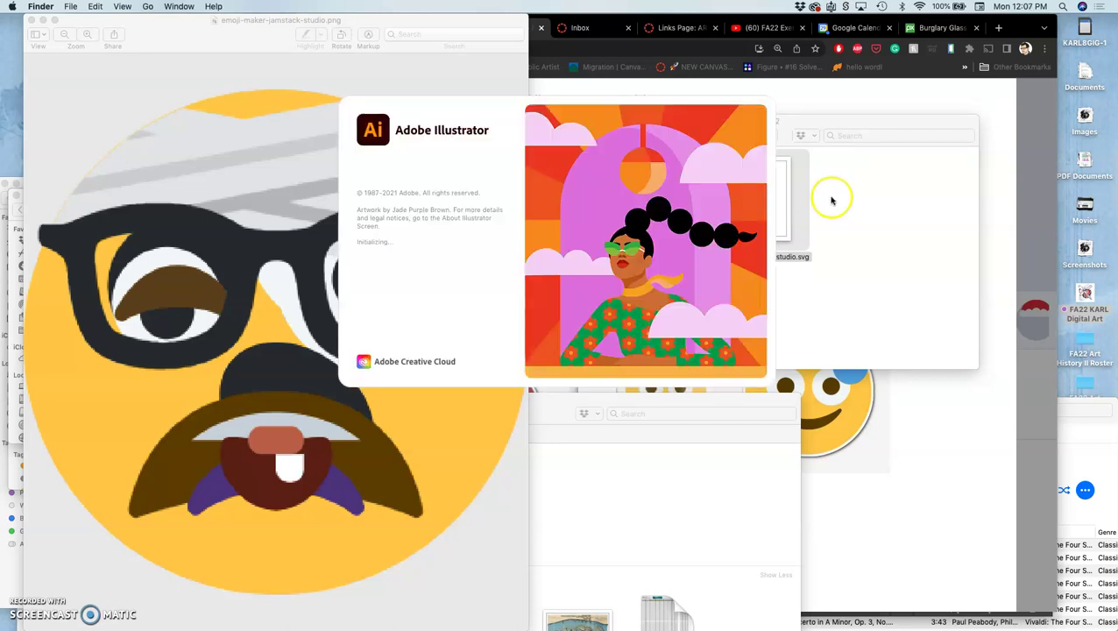
right_click(776, 206)
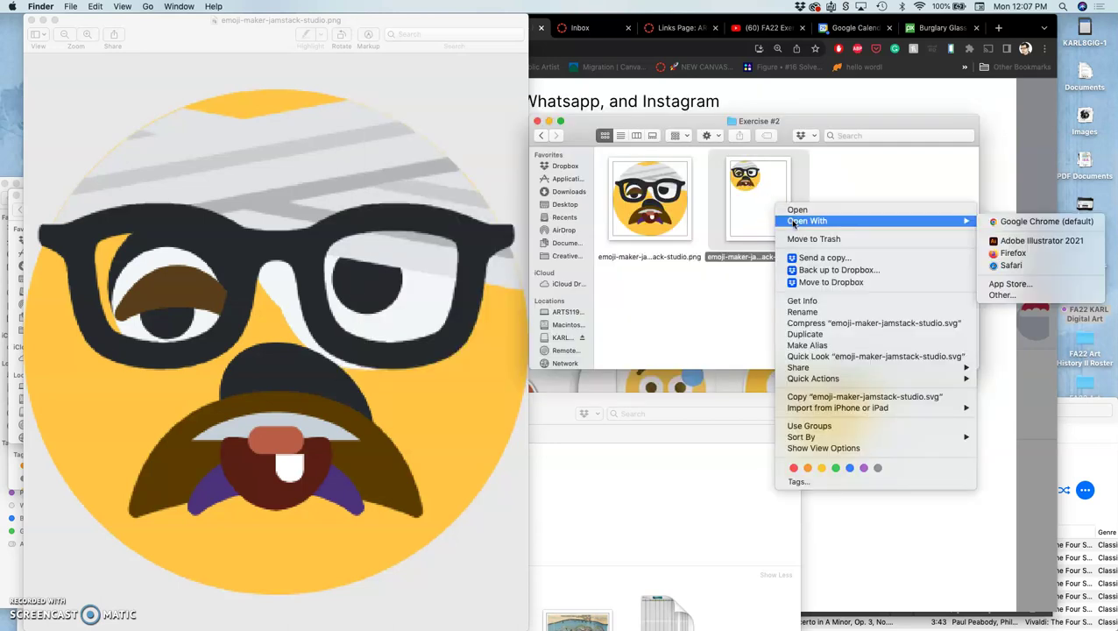
mouse_move(925, 228)
click(874, 184)
double_click(775, 213)
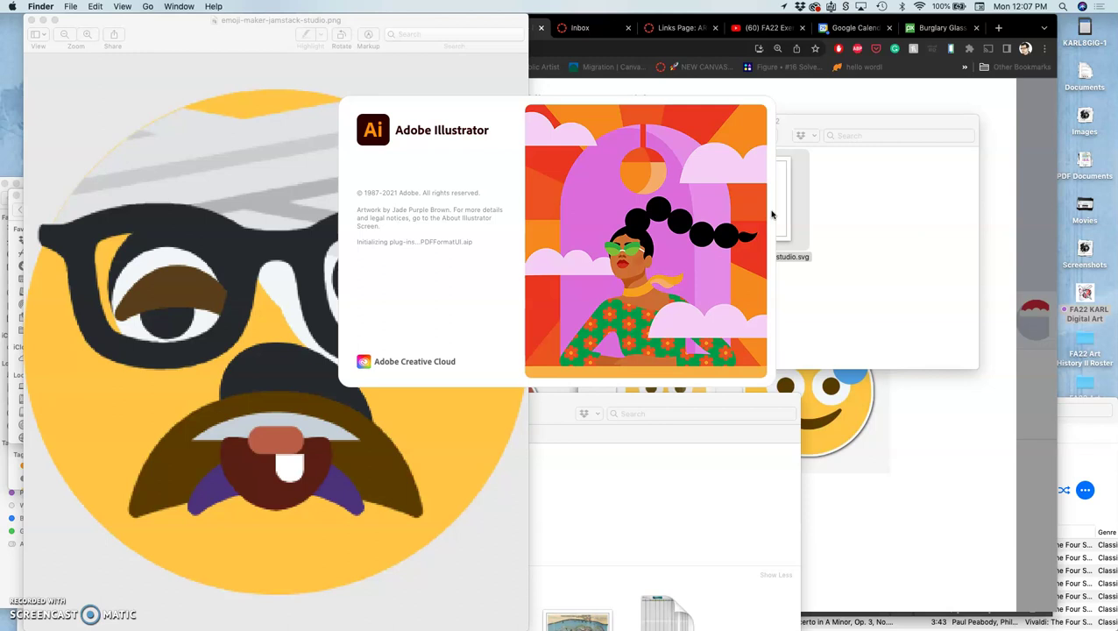
click(273, 242)
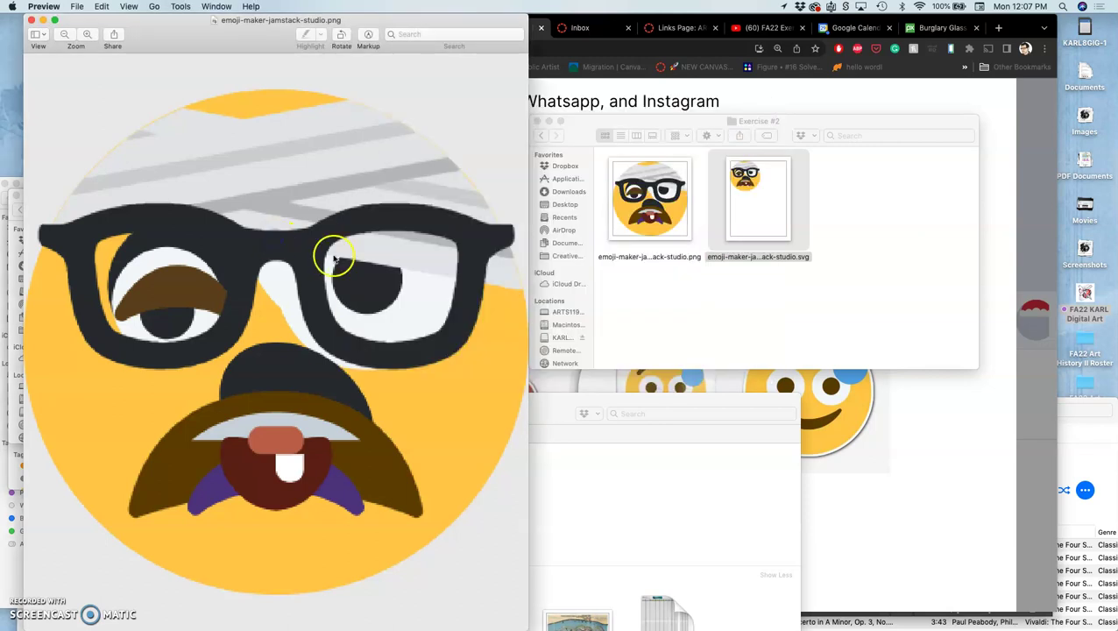
scroll(327, 257, up, 15)
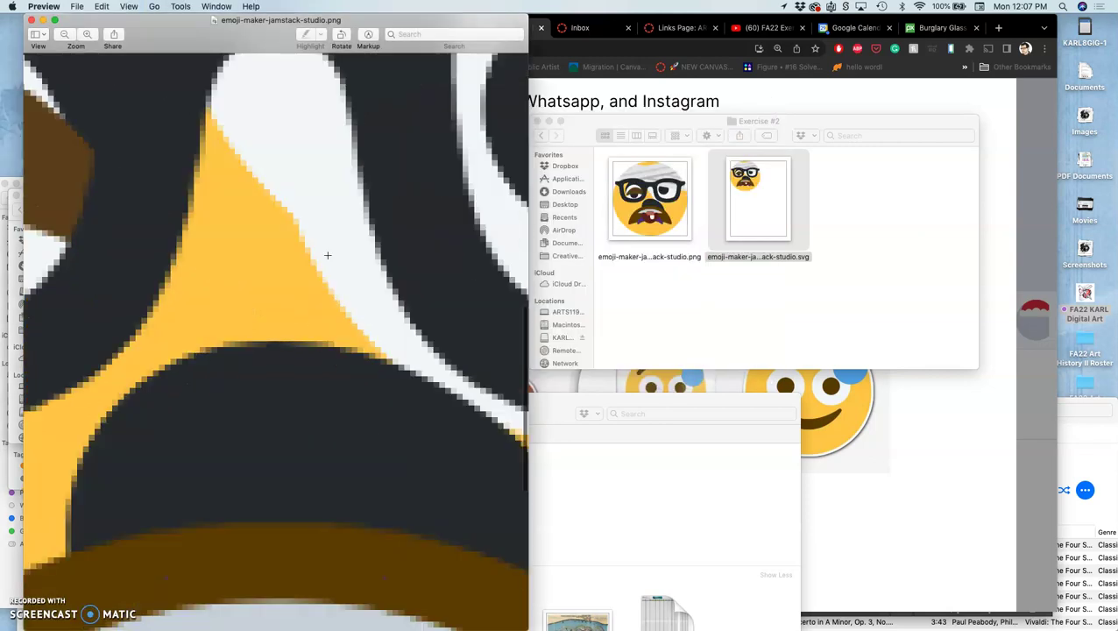
scroll(328, 255, up, 10)
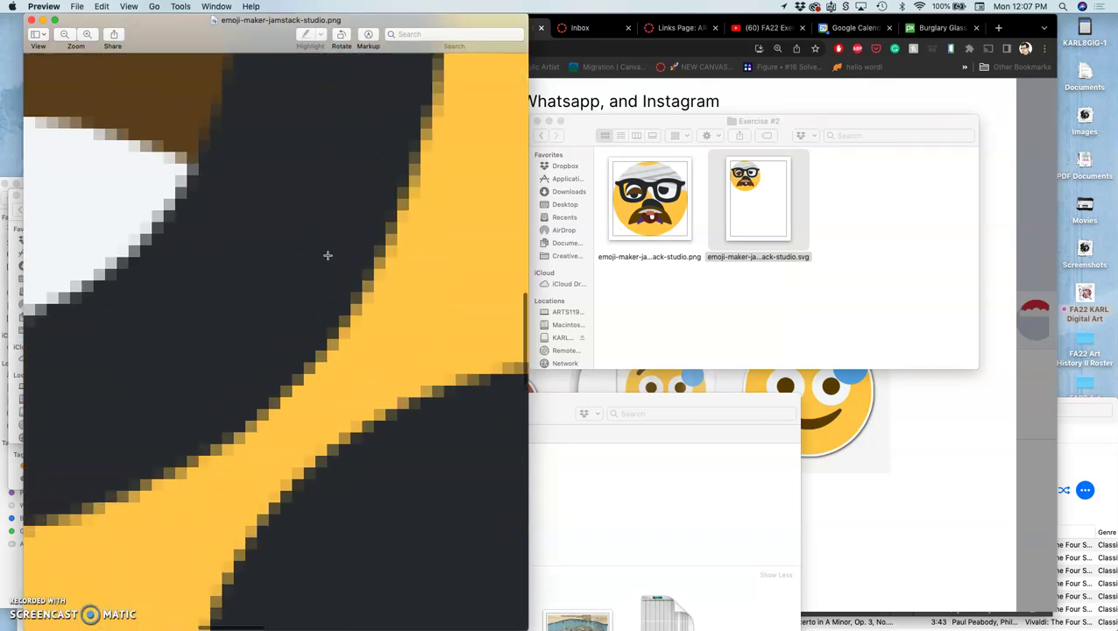
scroll(327, 255, up, 5)
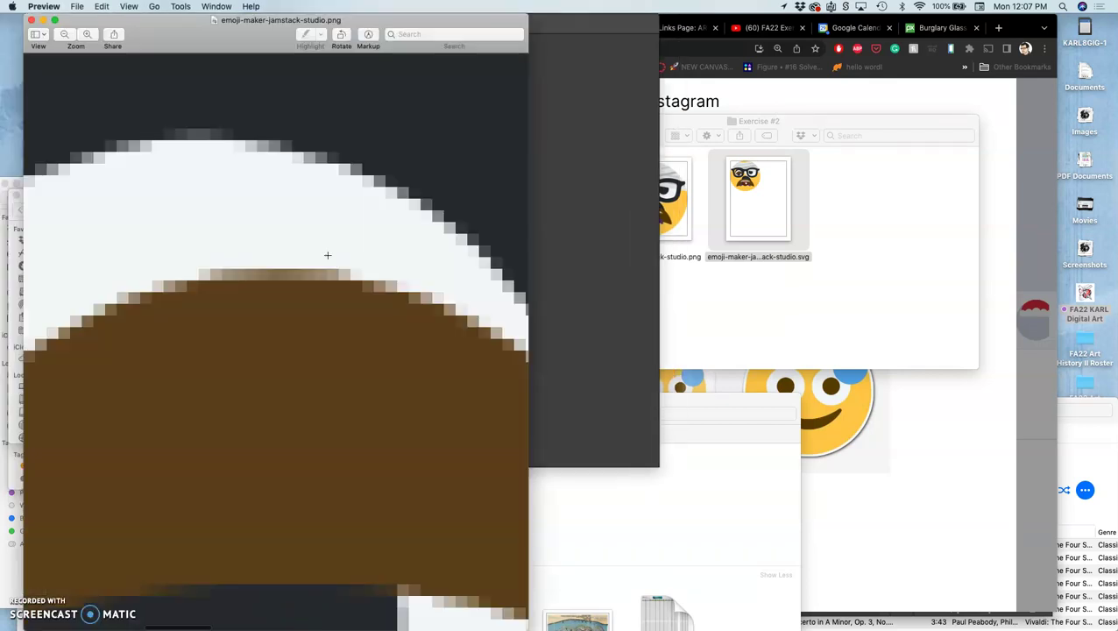
scroll(327, 255, down, 5)
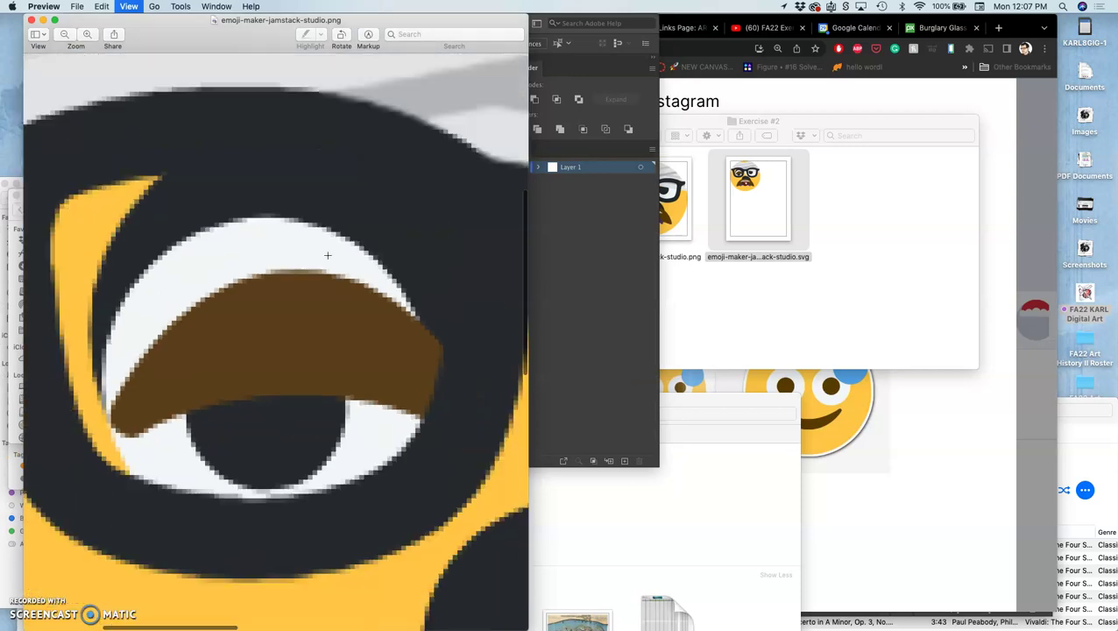
scroll(328, 255, down, 5)
Step: Bring the Illustrator window forward and shift it slightly to the right
click(594, 249)
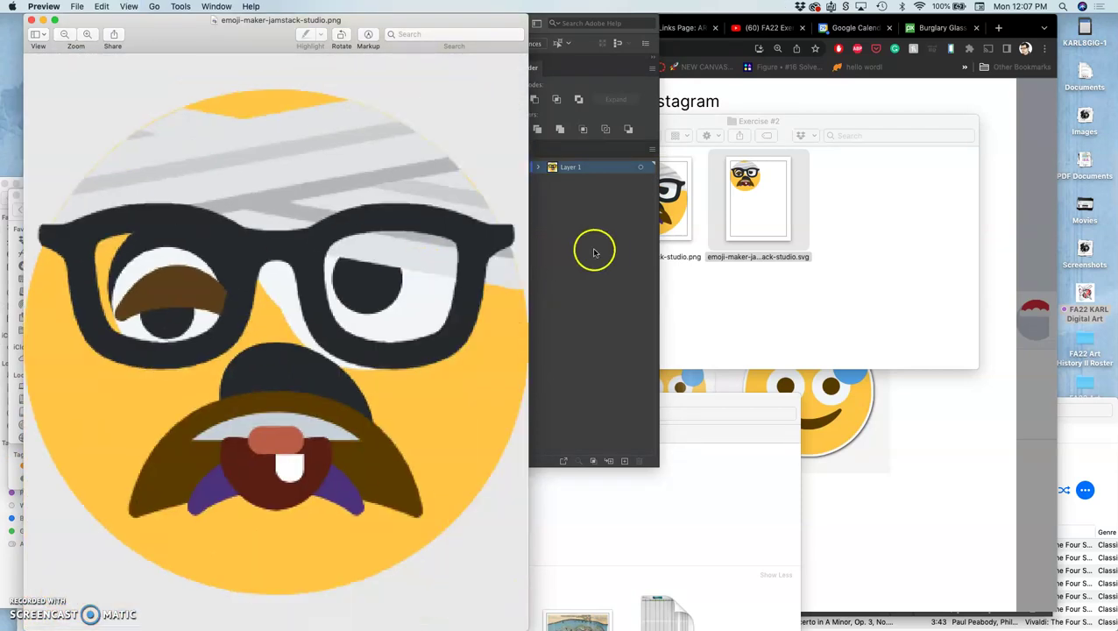
click(377, 29)
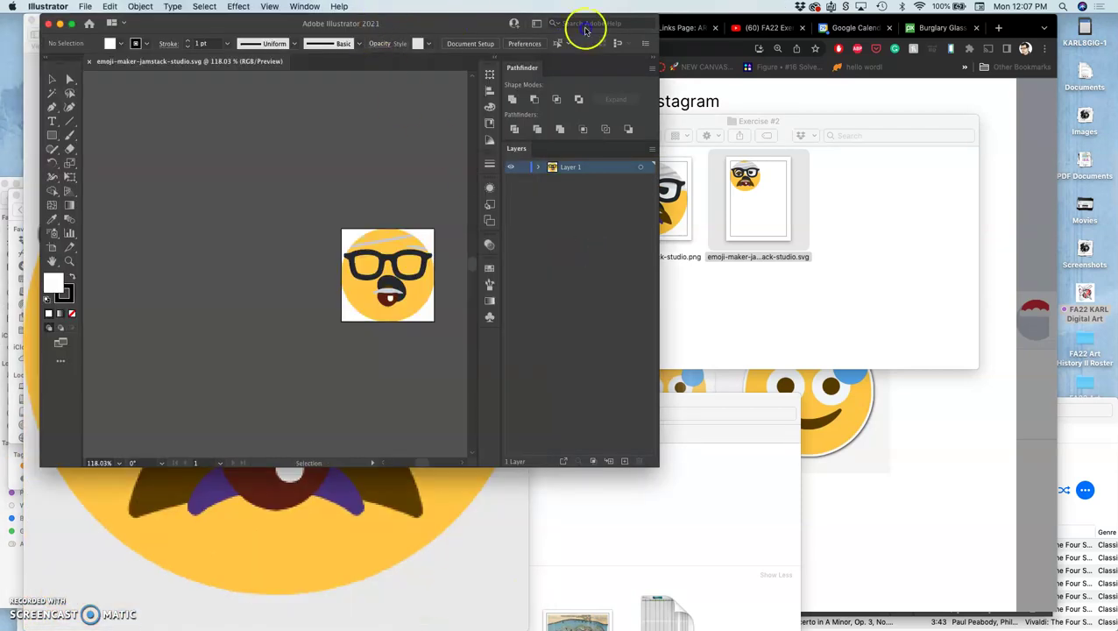
drag(479, 26, 497, 29)
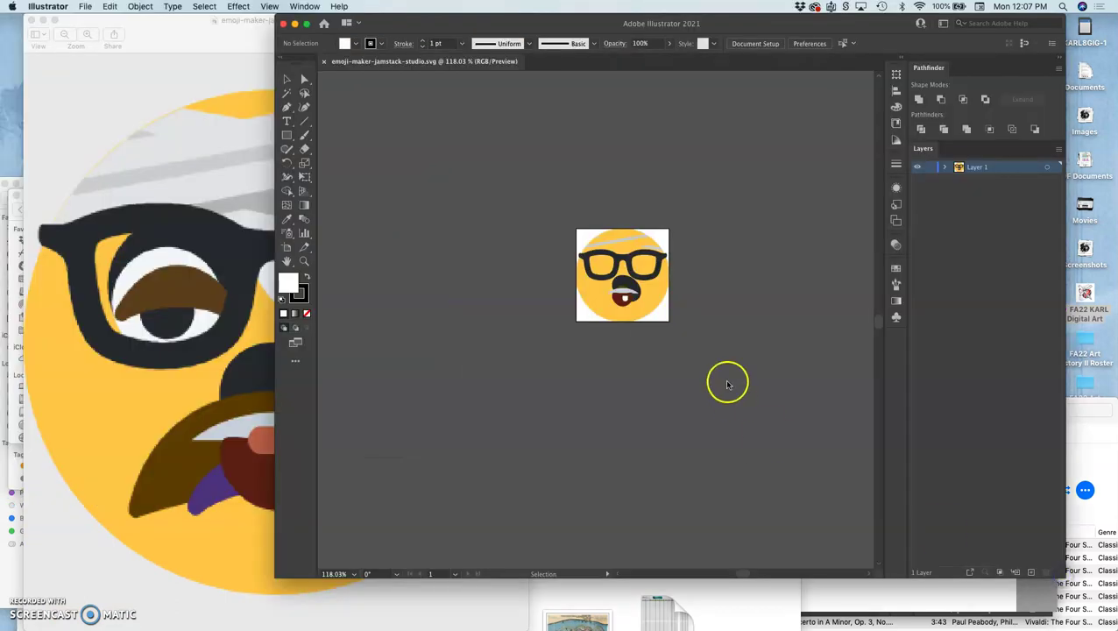
Step: Zoom far into the emoji's mouth area and expand Layer 1 in the Layers panel
key(super+equal)
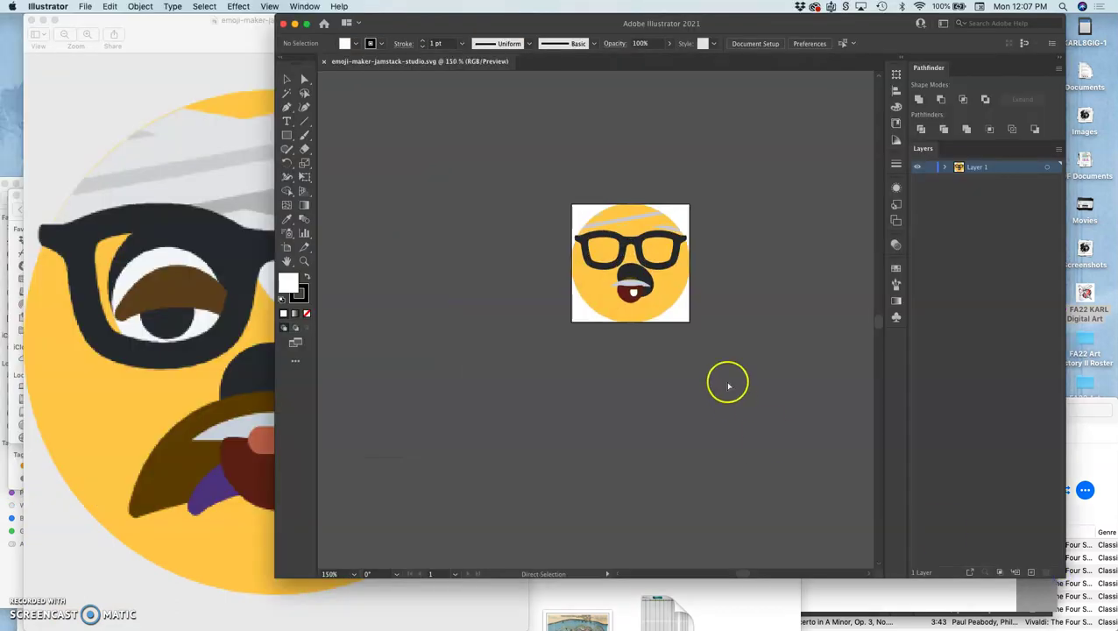
key(super+equal)
key(super+equal)
key(super+equal)
scroll(727, 385, up, 5)
scroll(727, 385, right, 2)
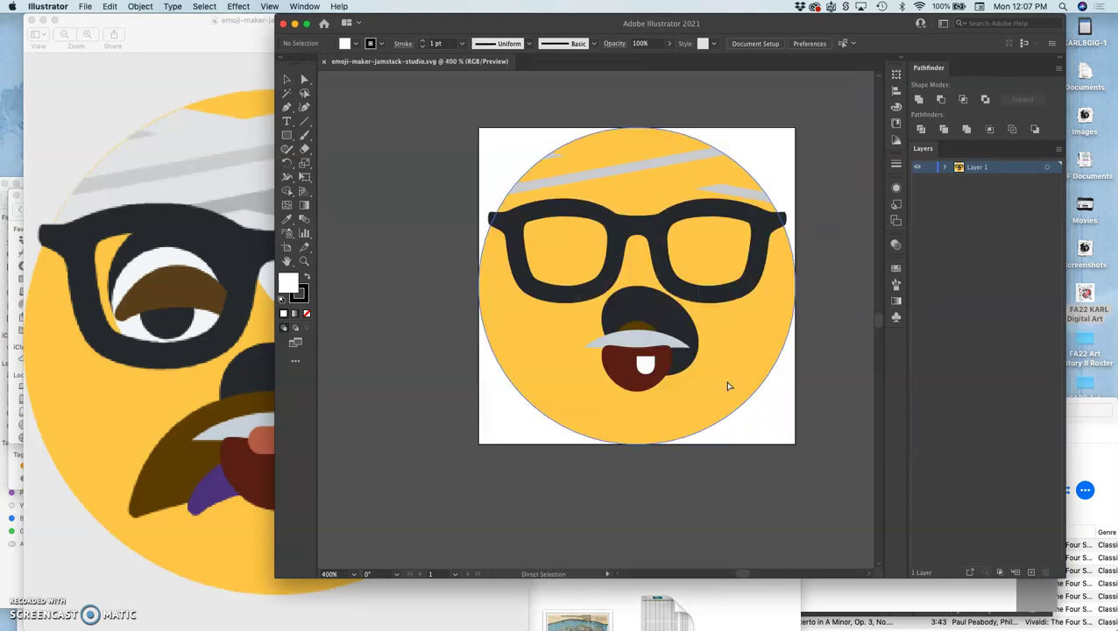
key(super+equal)
key(super+equal)
key(super+equal)
key(super+equal)
key(super+equal)
key(super+equal)
key(super+equal)
key(super+equal)
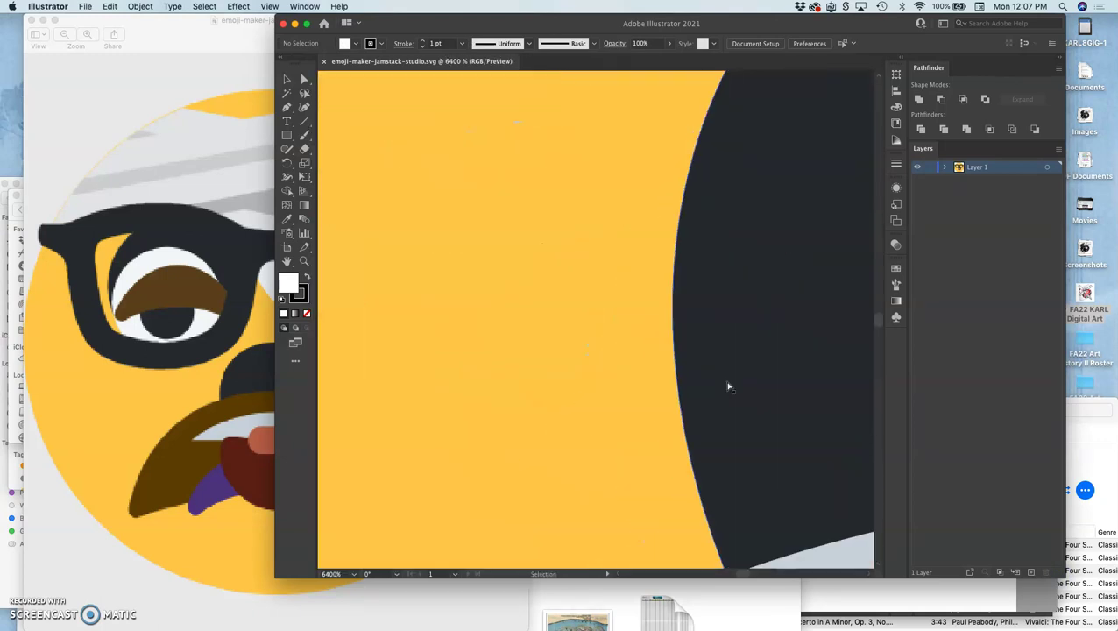
scroll(728, 386, right, 3)
scroll(728, 386, down, 3)
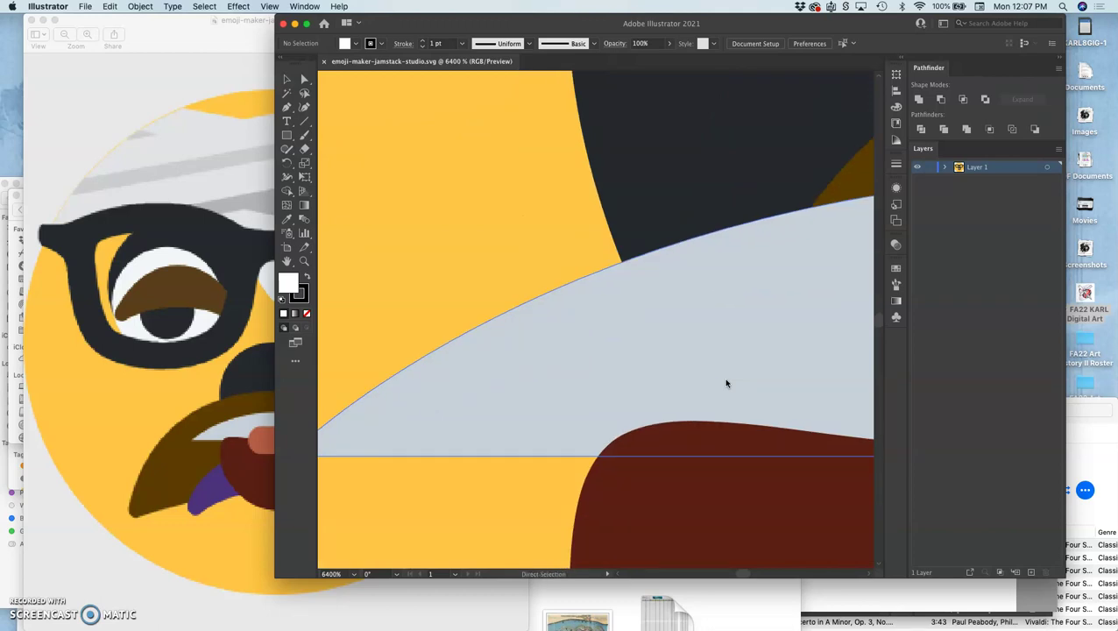
scroll(726, 383, up, 5)
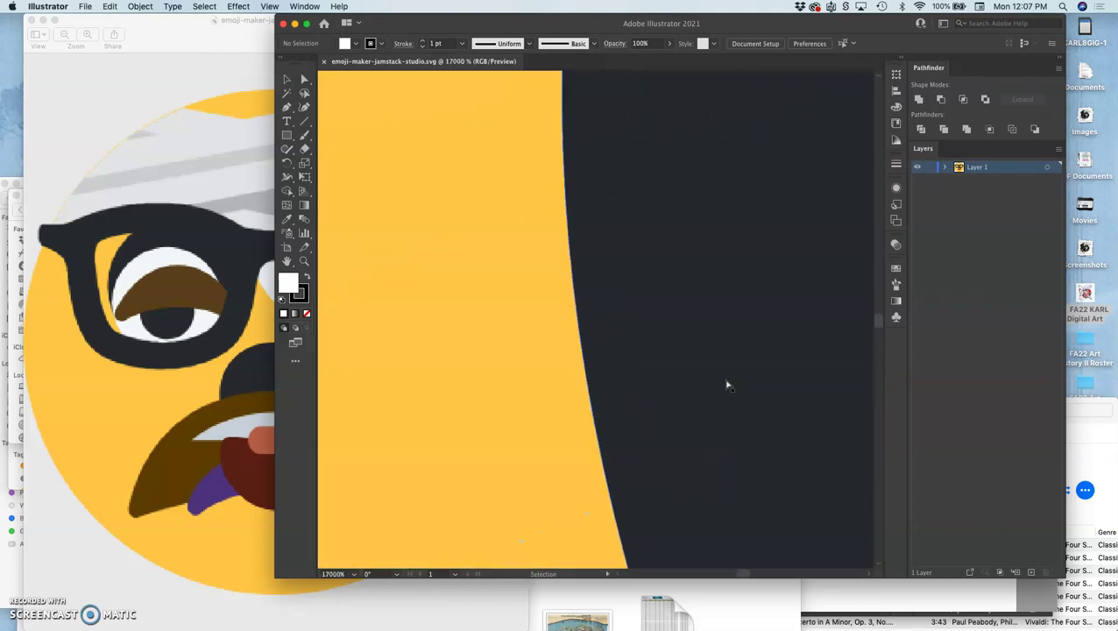
scroll(726, 383, left, 5)
scroll(727, 382, up, 3)
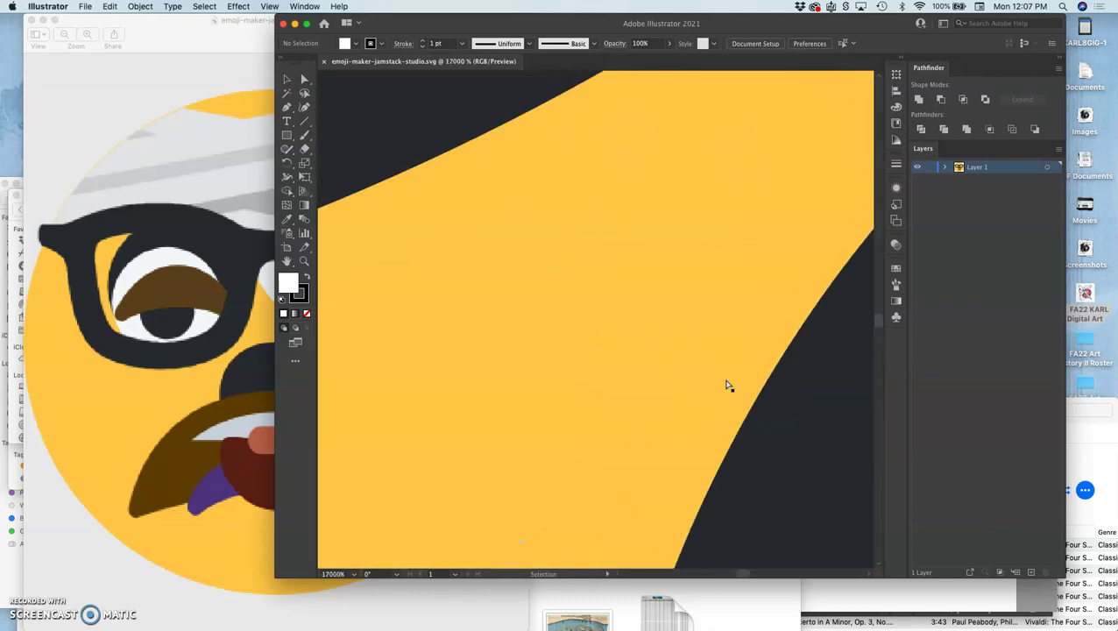
scroll(726, 383, up, 5)
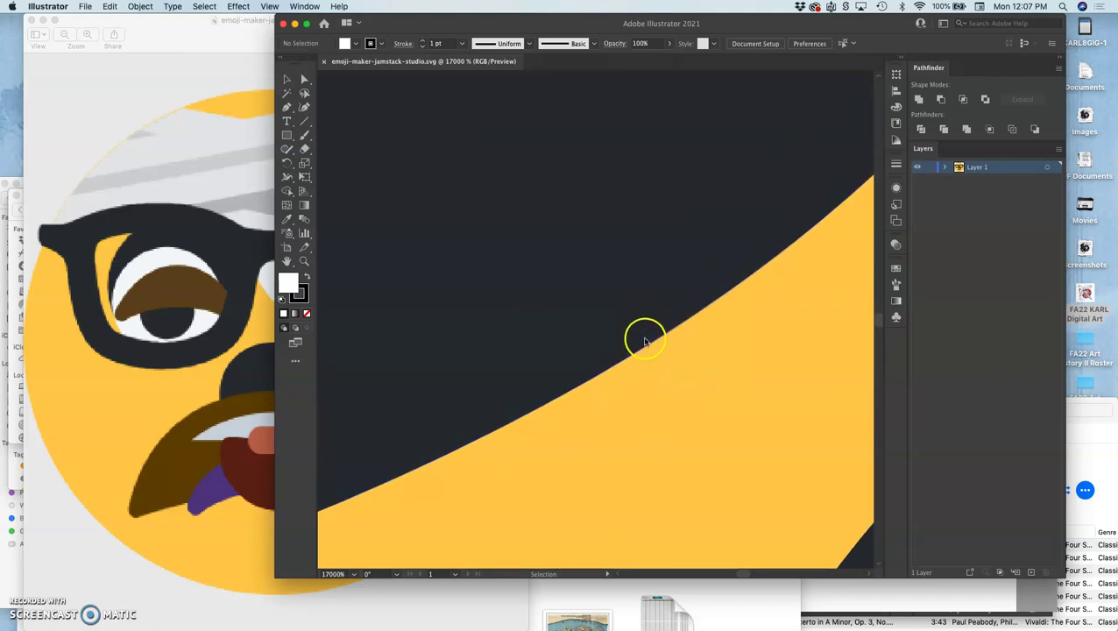
click(945, 167)
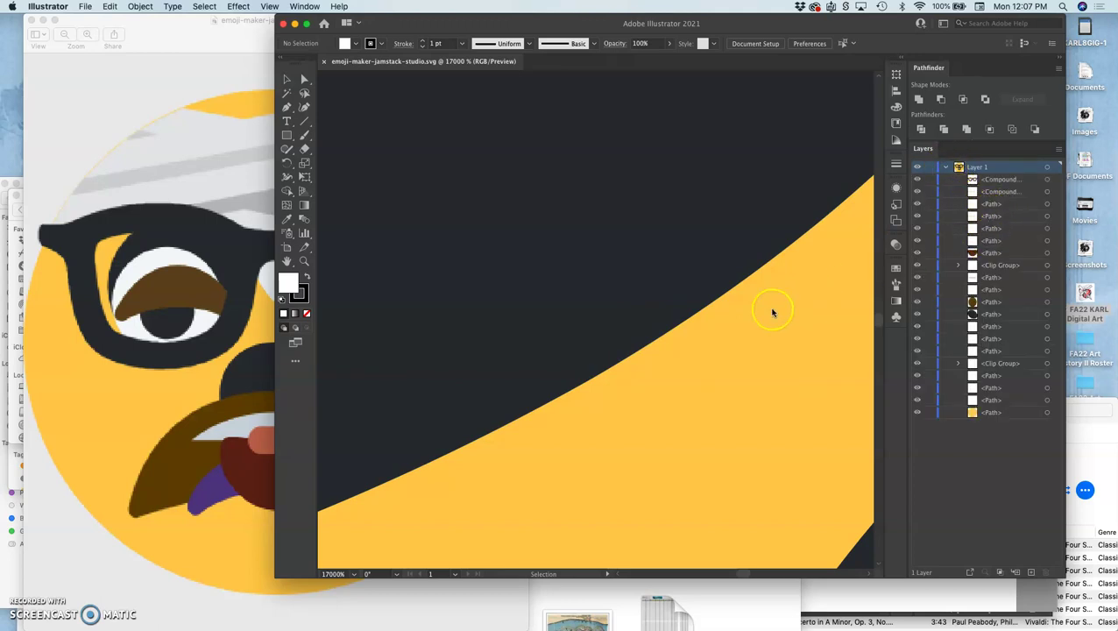
Step: Toggle the yellow face circle and dark mouth rows' visibility to identify them
scroll(772, 313, down, 10)
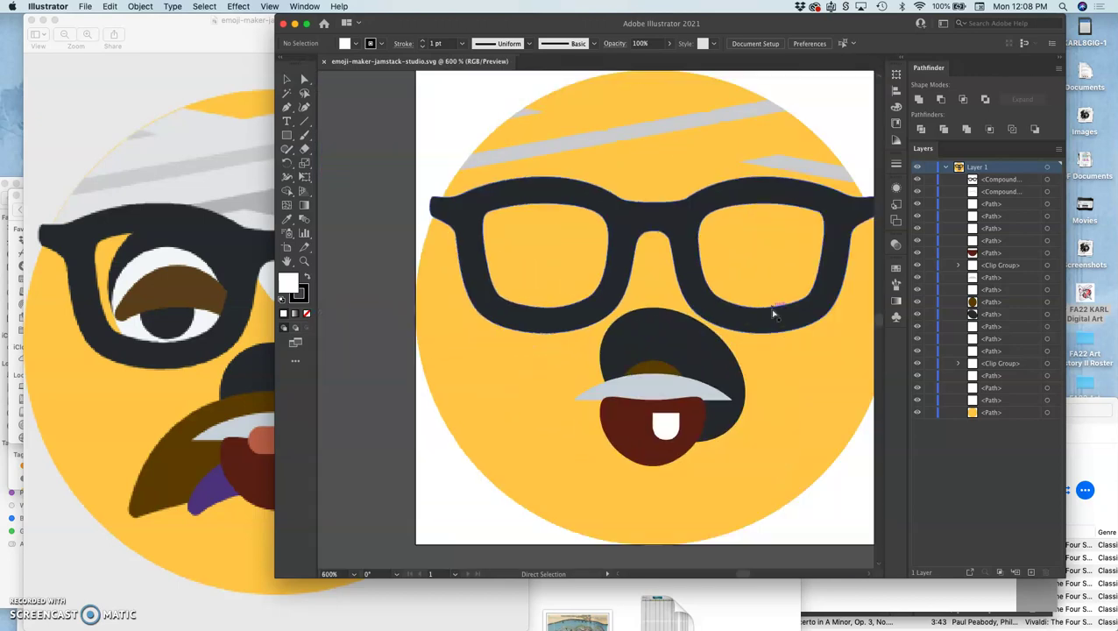
scroll(773, 312, down, 2)
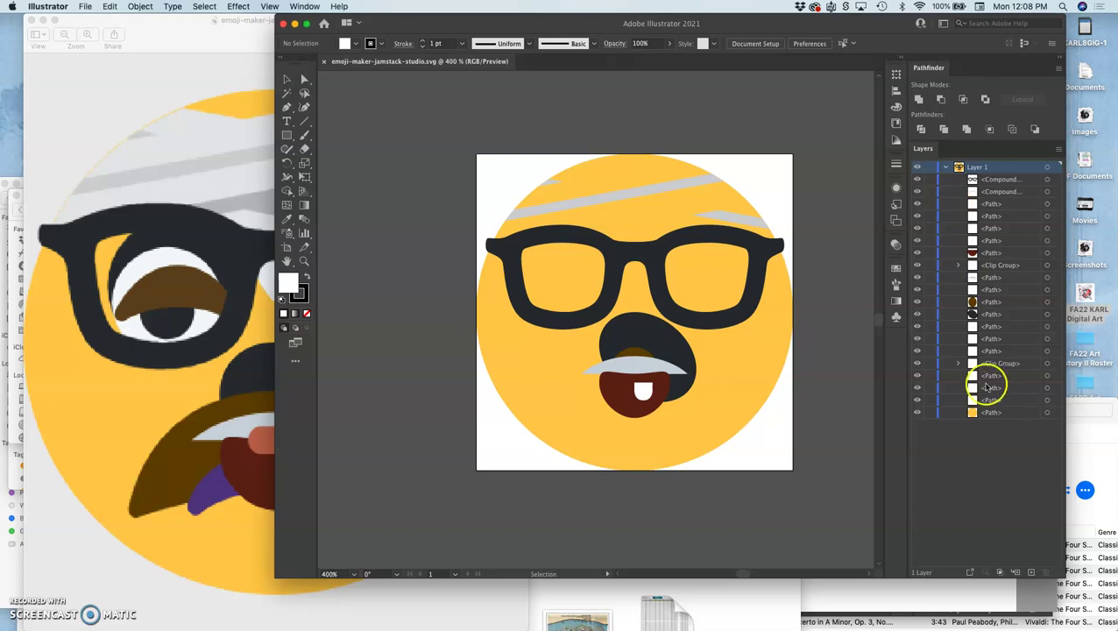
click(917, 412)
click(917, 412)
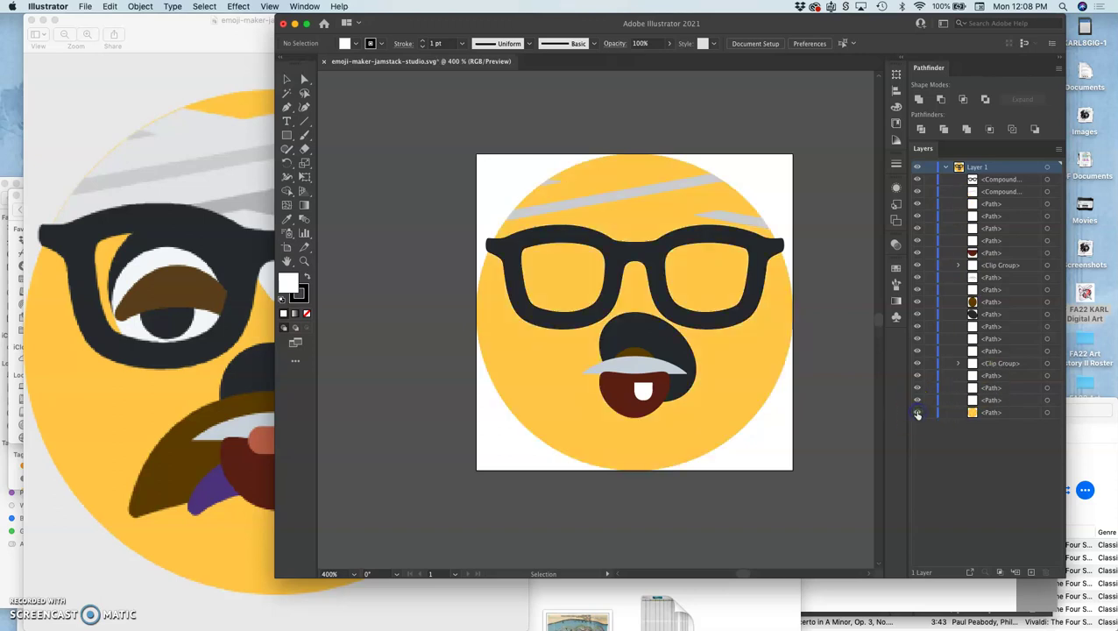
click(918, 314)
click(917, 313)
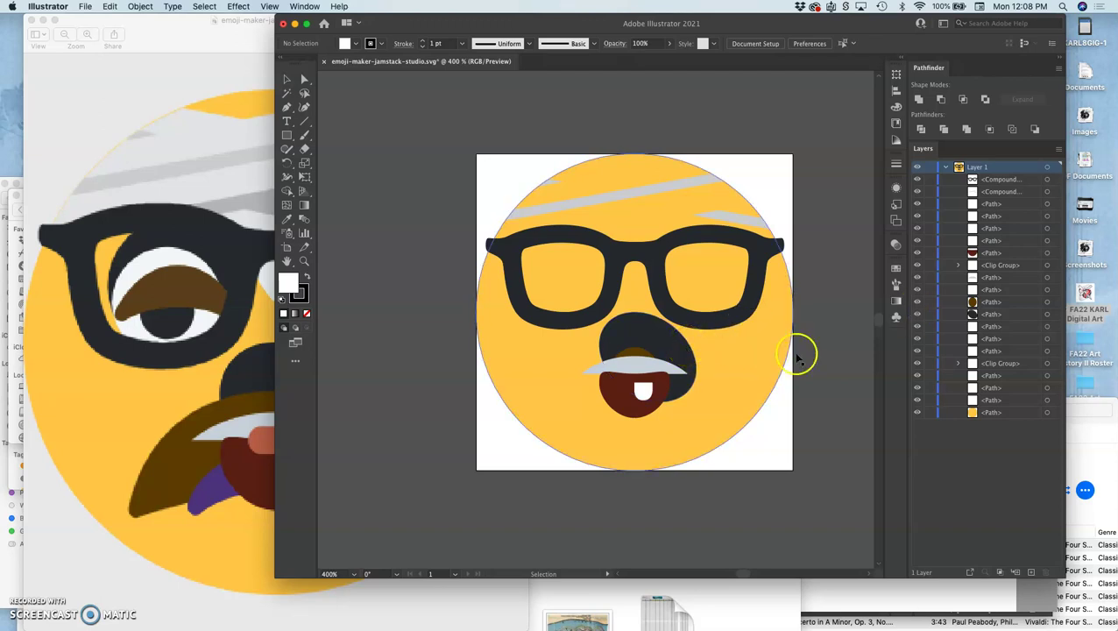
Step: Identify the glasses and tongue rows by toggling visibility, then select the dark-red tongue
click(917, 180)
click(917, 179)
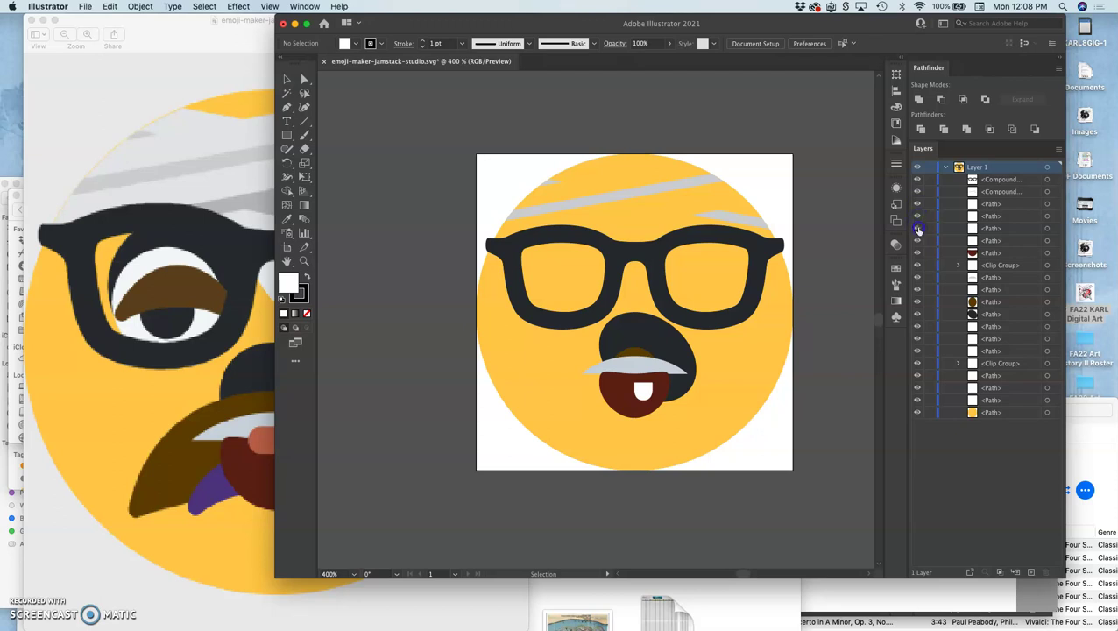
click(918, 253)
click(917, 253)
click(630, 389)
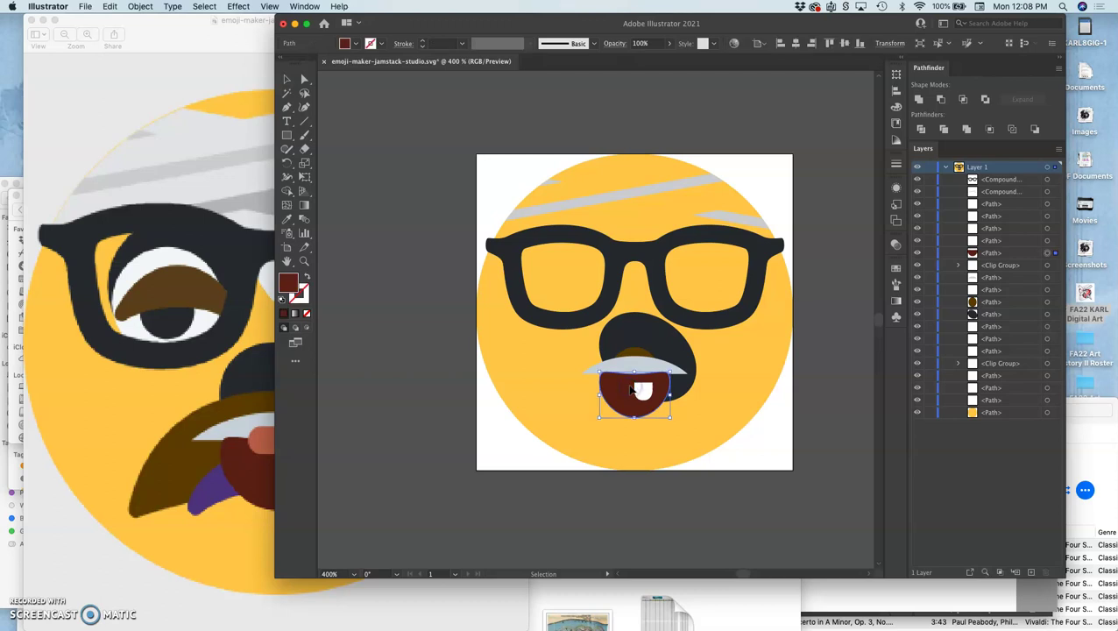
Step: Scale the tongue up to the left, move it right and down, and tilt it slightly
click(599, 374)
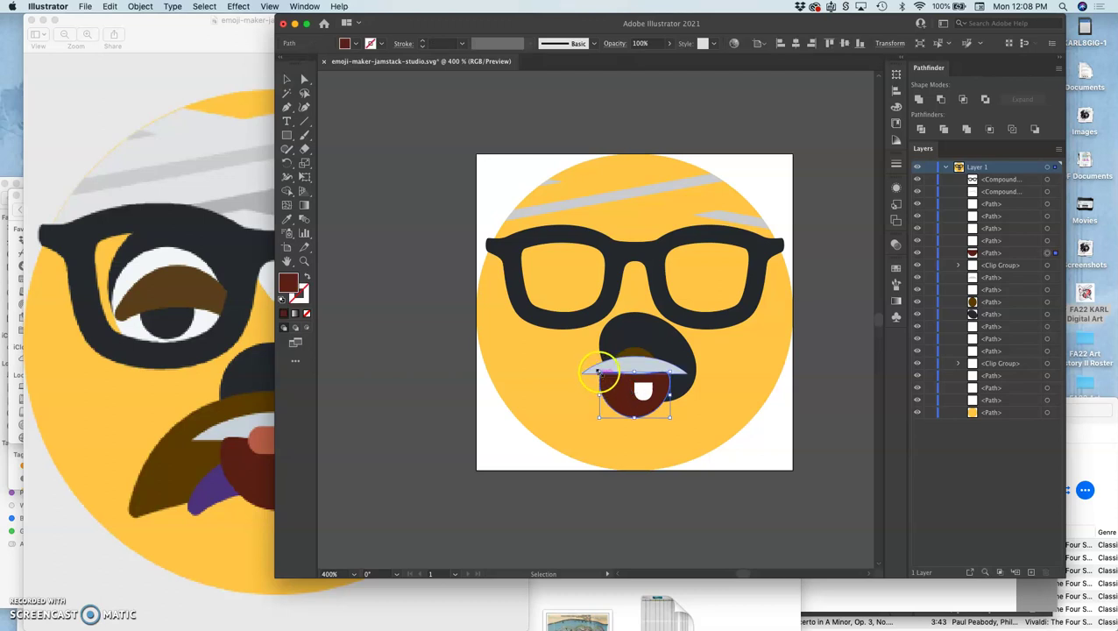
drag(600, 374, 512, 326)
drag(619, 353, 666, 381)
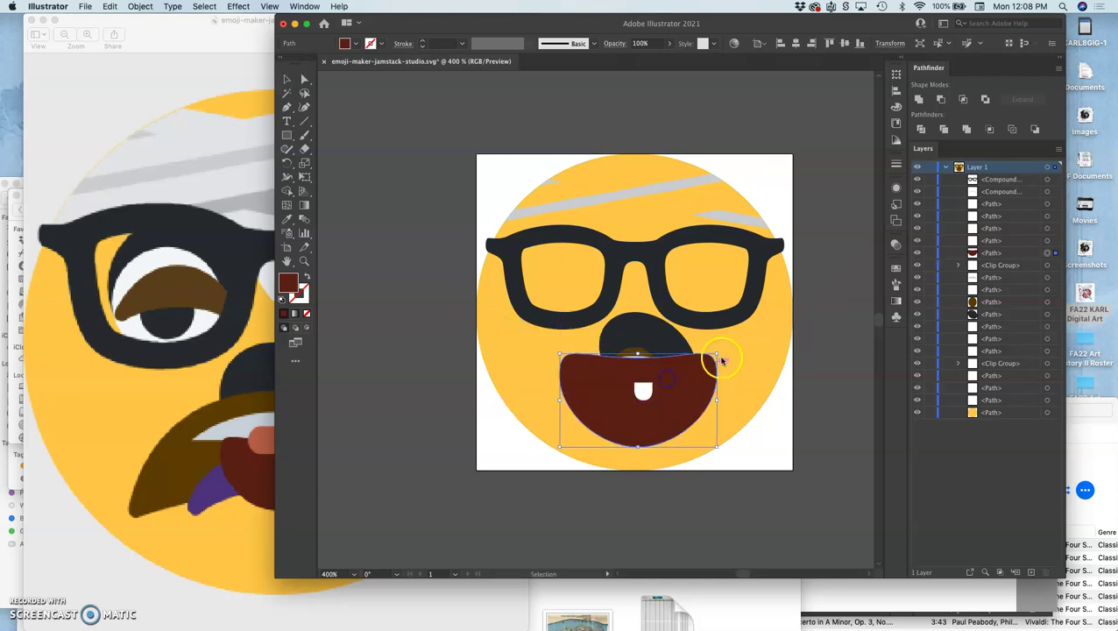
drag(722, 350, 734, 317)
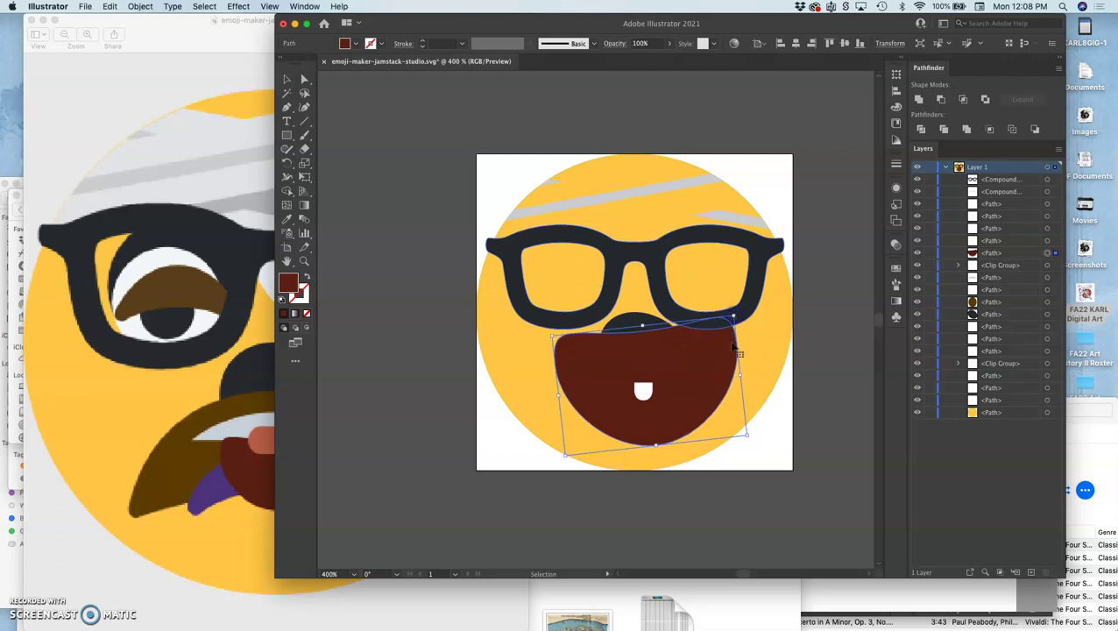
Step: Close the Illustrator document with Don't Save and return to Finder
click(284, 24)
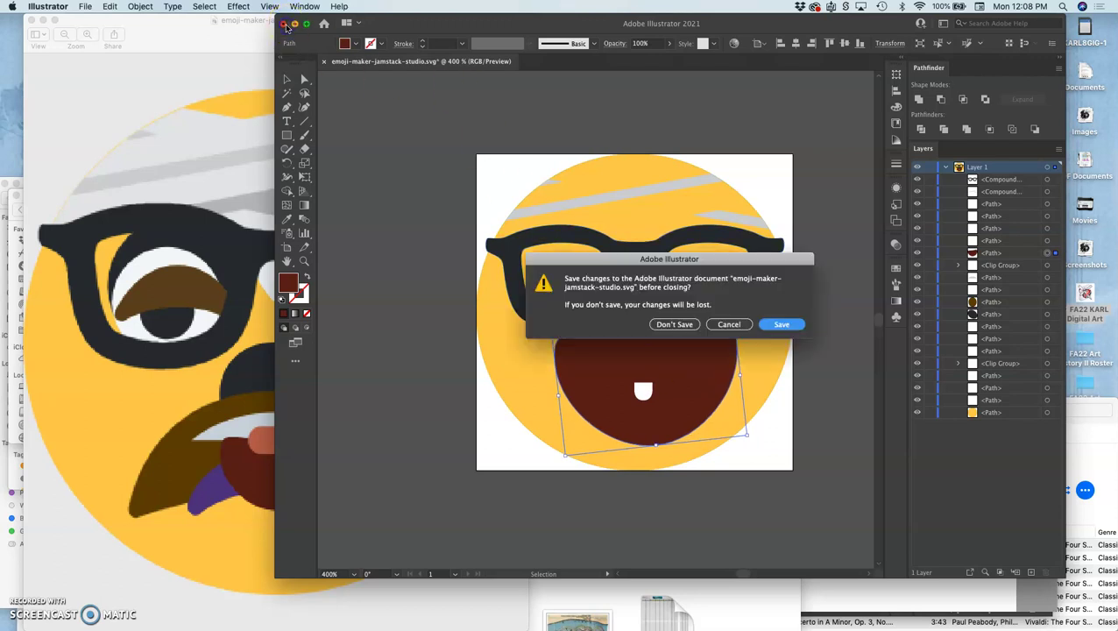
click(670, 324)
click(851, 243)
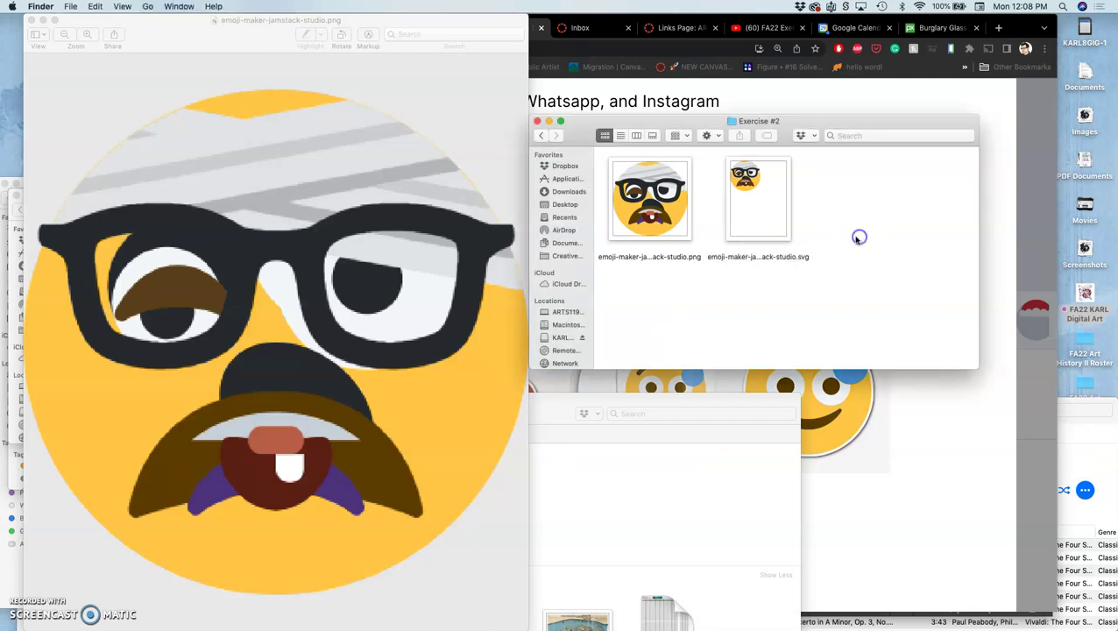
Step: Tag emoji-maker-jamstack-studio.png orange and open it with Adobe Photoshop 2021
right_click(671, 226)
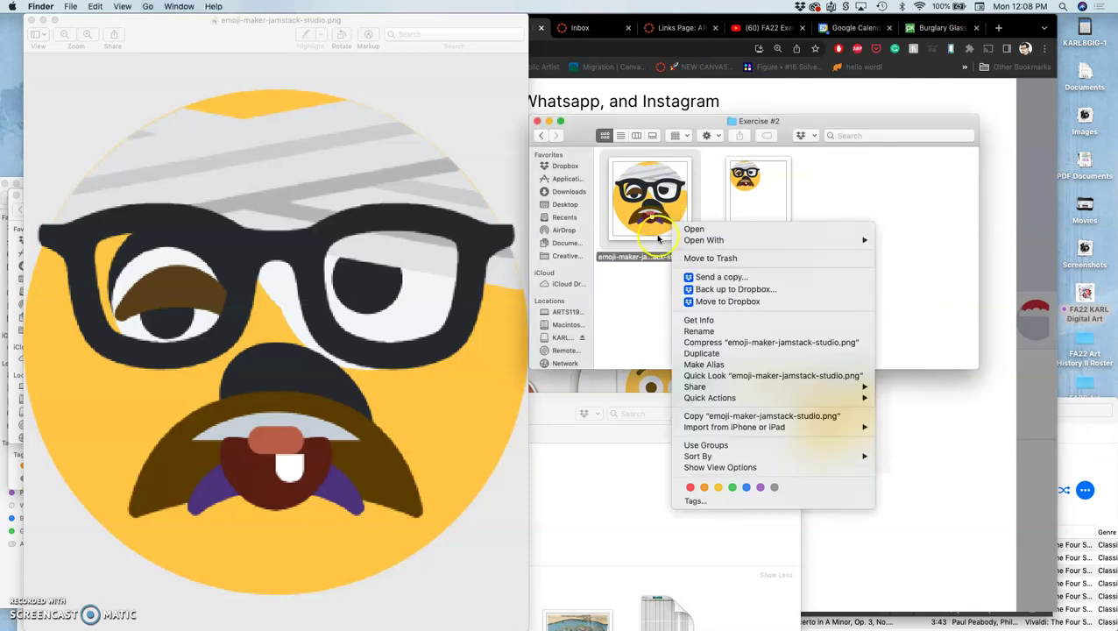
click(705, 487)
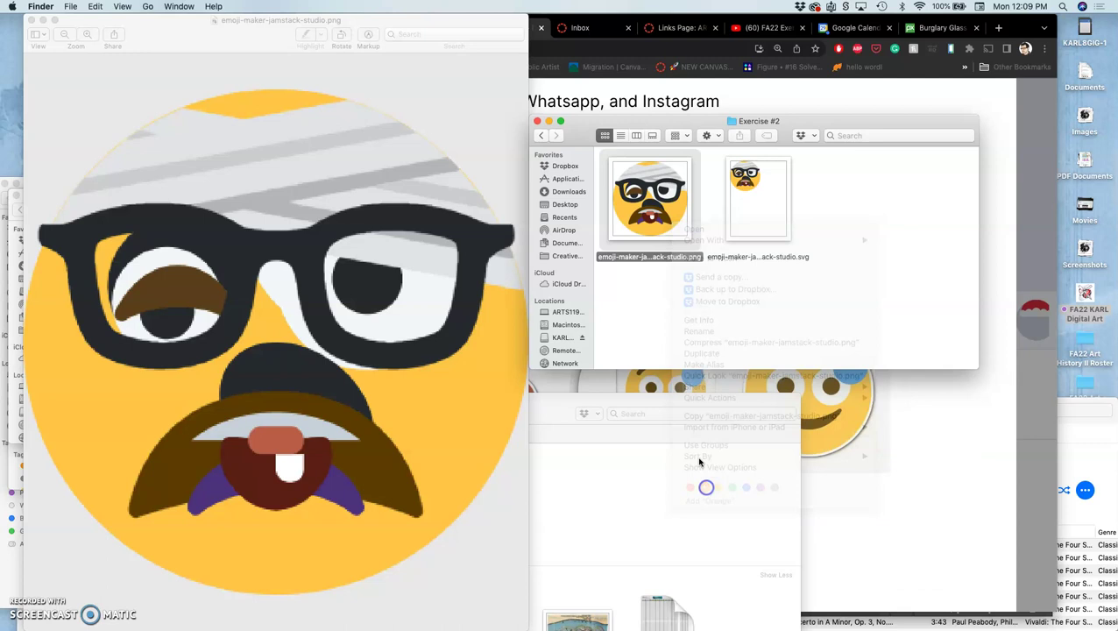
right_click(647, 228)
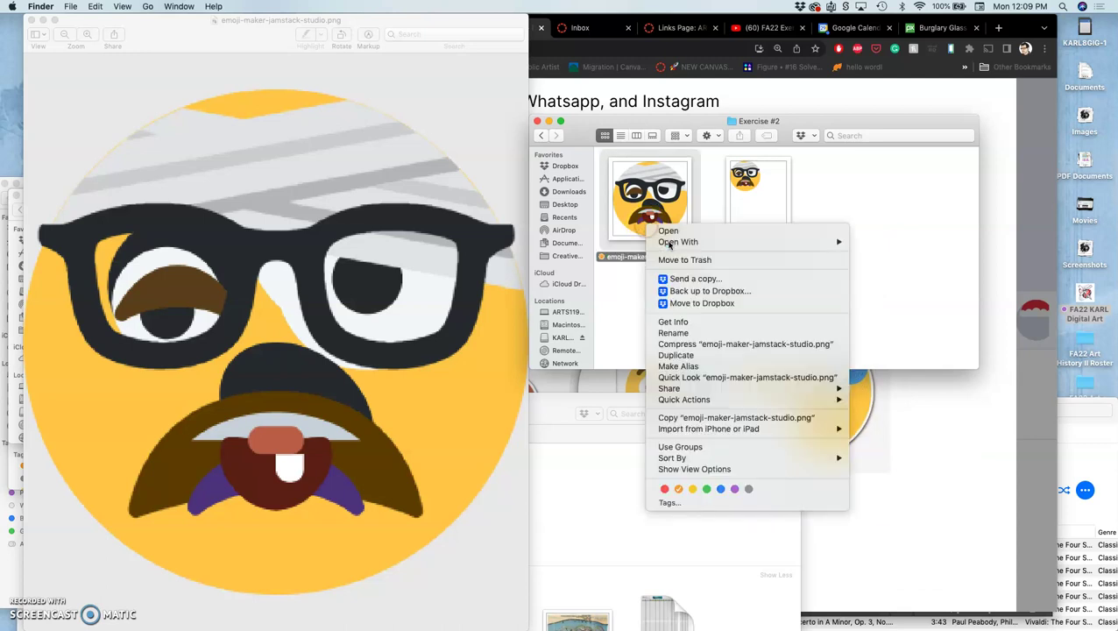
mouse_move(671, 243)
click(885, 289)
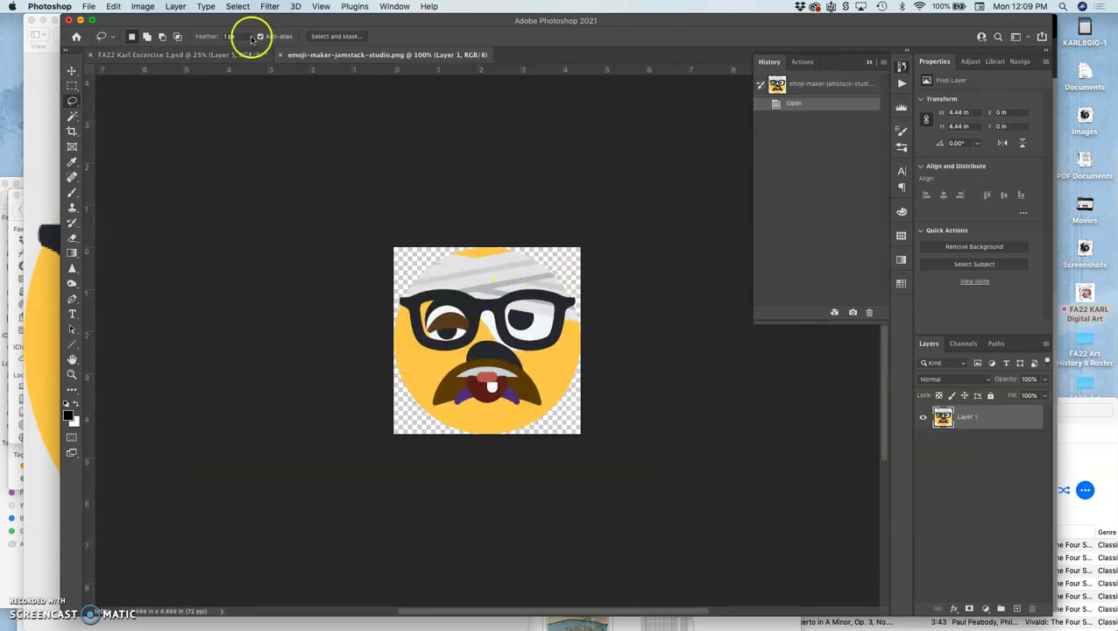
Step: Resize the image to 8 inches wide at 350 ppi in Image Size
click(147, 7)
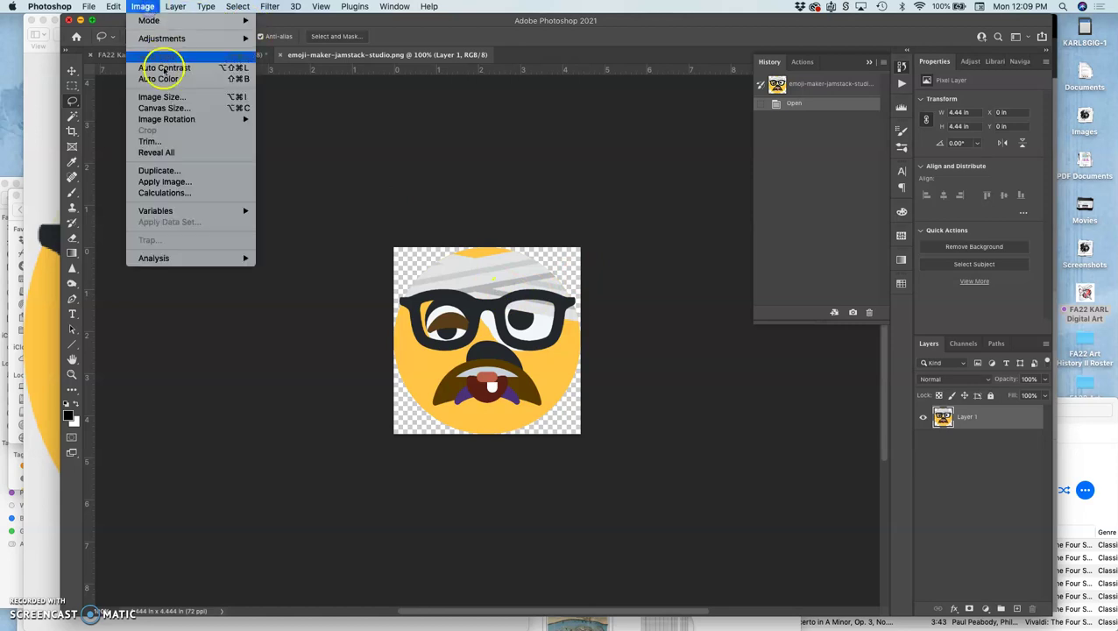
click(162, 98)
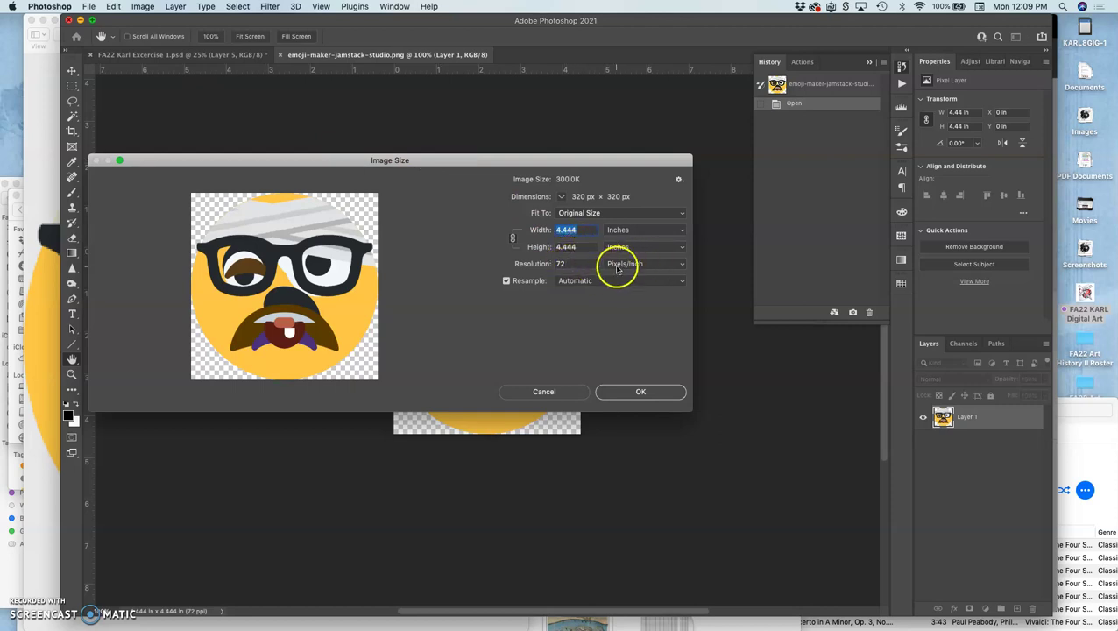
click(547, 265)
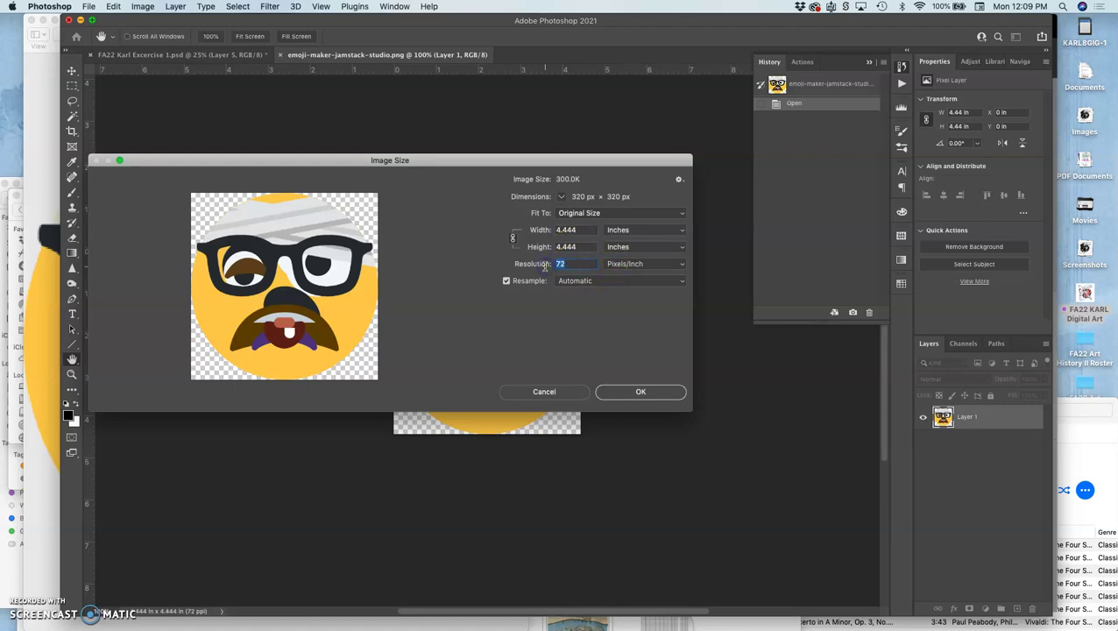
text(350)
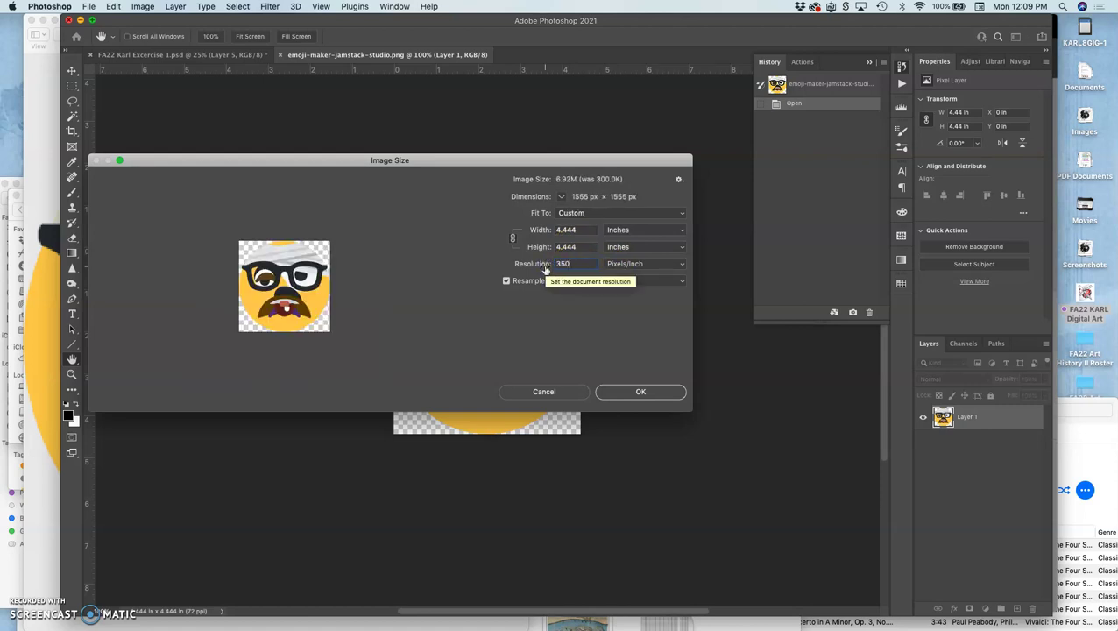
click(546, 229)
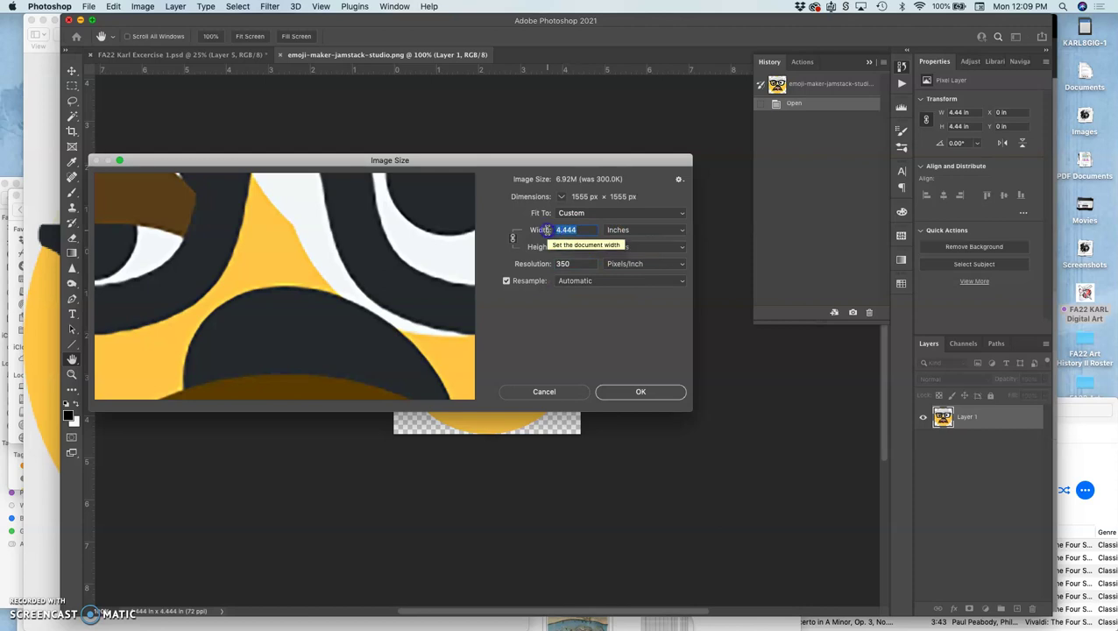
text(8)
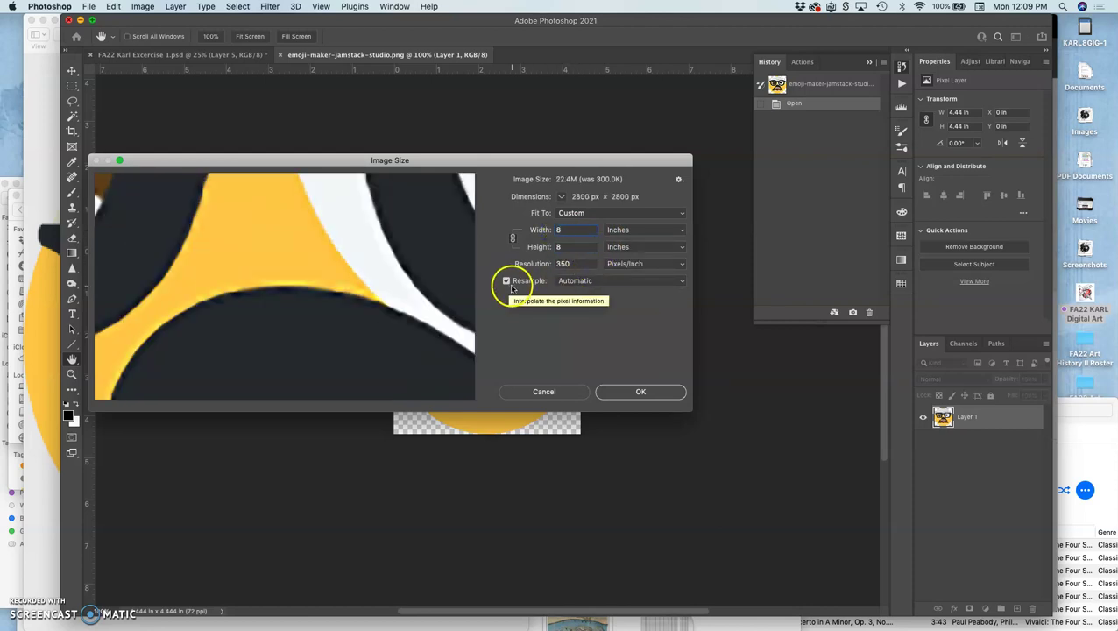
click(636, 391)
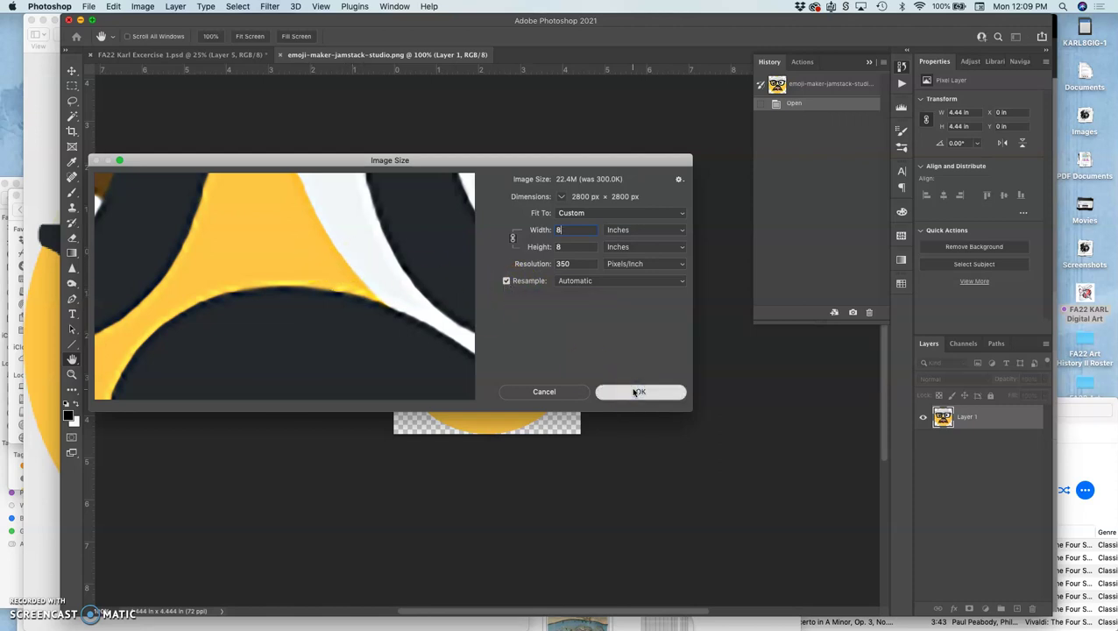
Step: Zoom out to 25% so the whole emoji is visible
scroll(600, 387, down, 10)
scroll(599, 387, right, 10)
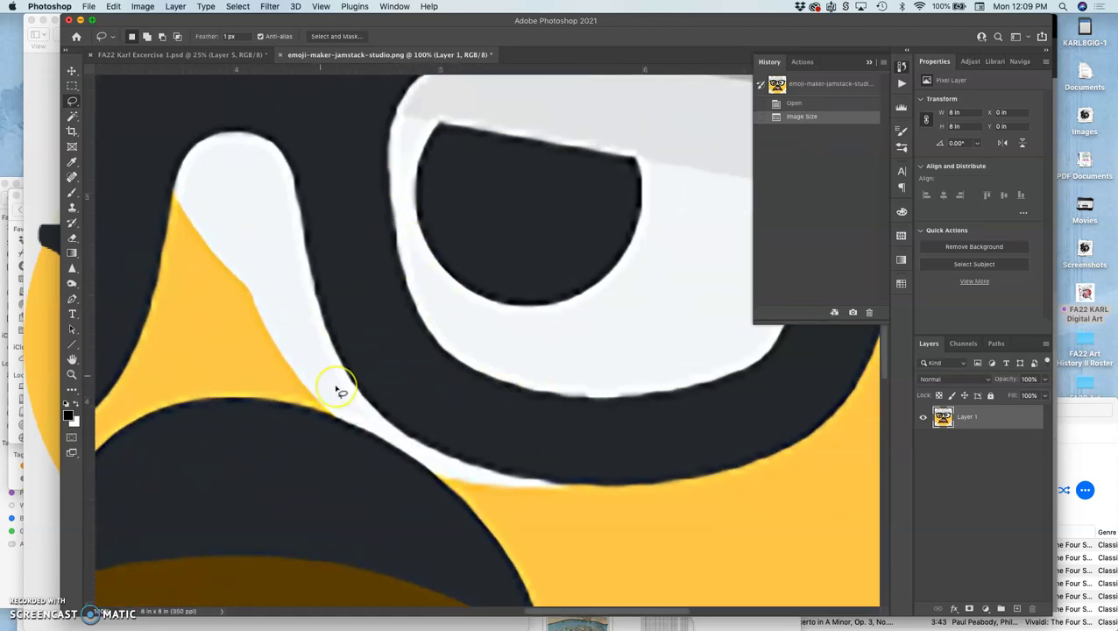
key(super+minus)
key(super+minus)
key(super+minus)
key(super+minus)
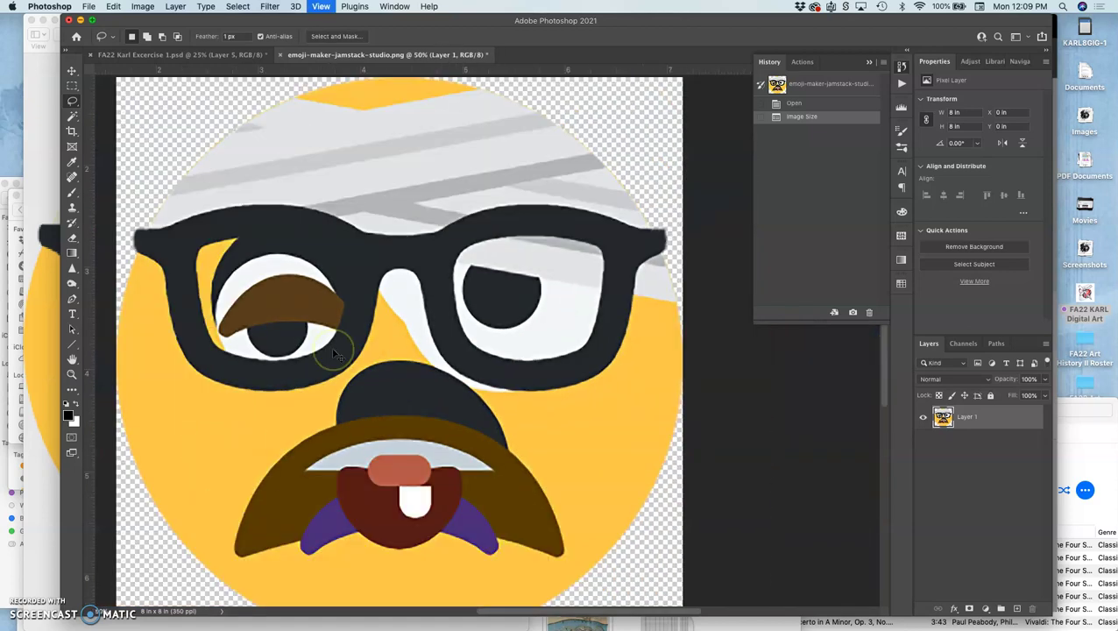
scroll(423, 349, down, 2)
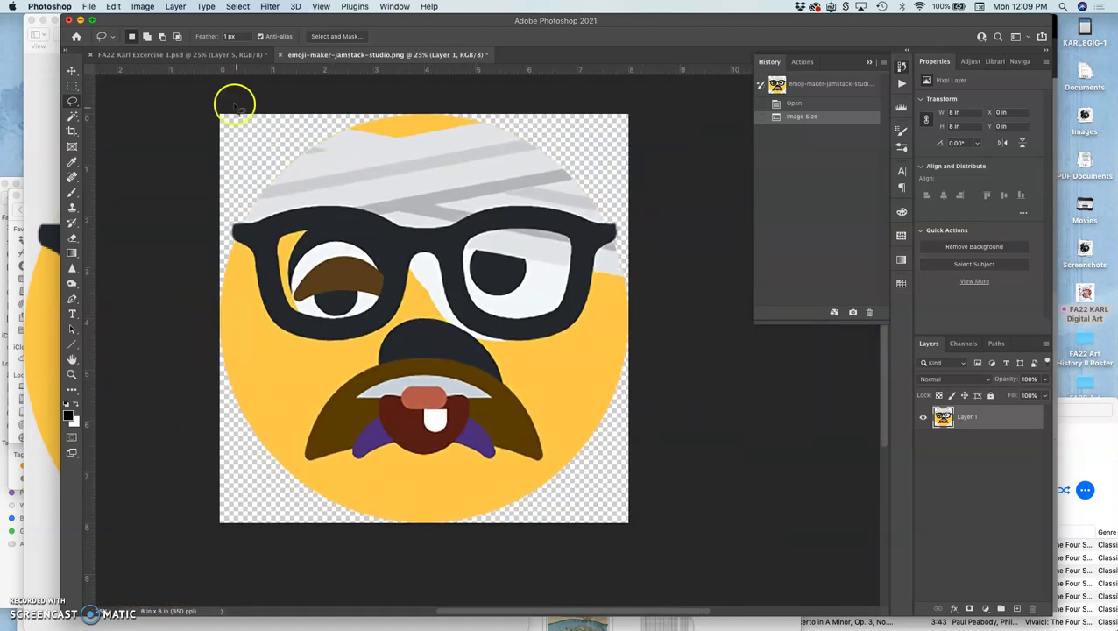
click(143, 6)
Step: Enlarge the canvas to 12 × 12 inches in Canvas Size and fit it on screen
click(170, 112)
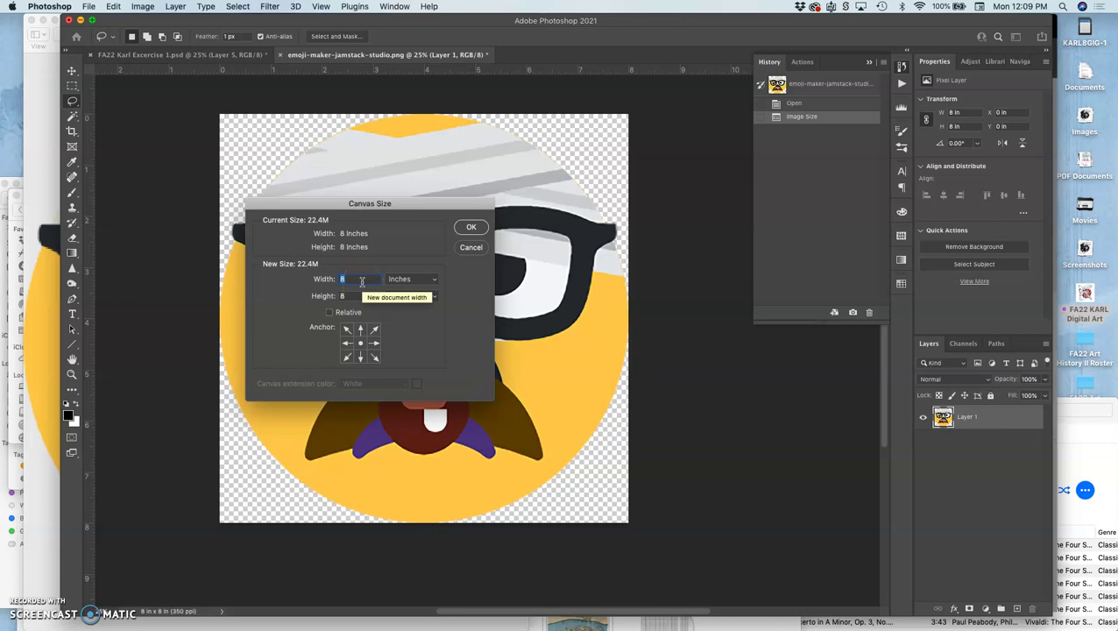
double_click(361, 282)
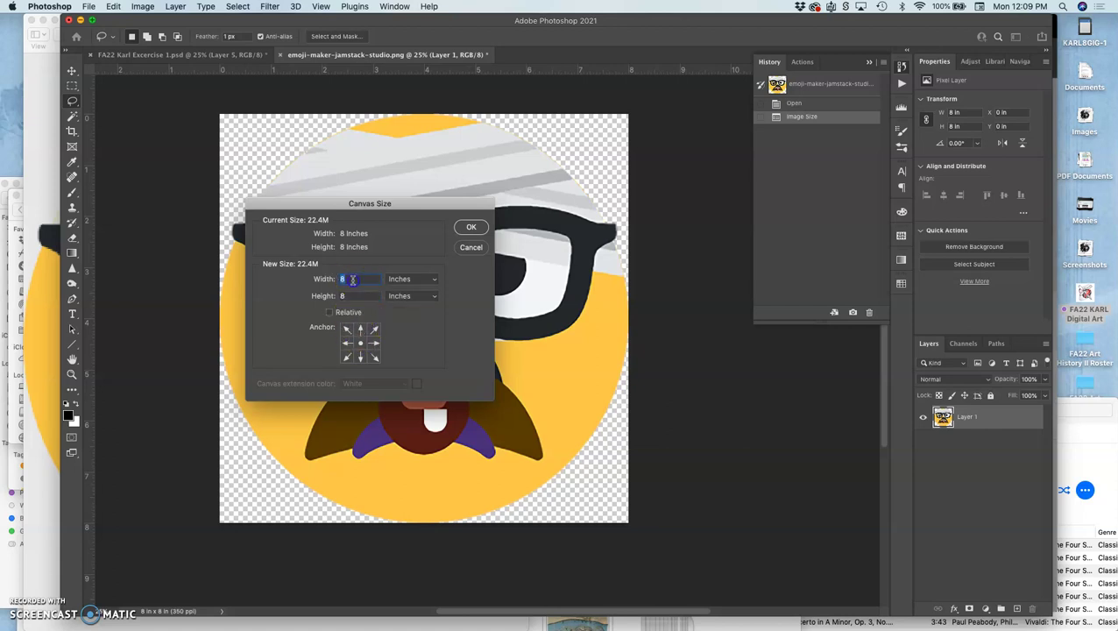
double_click(343, 294)
text(12)
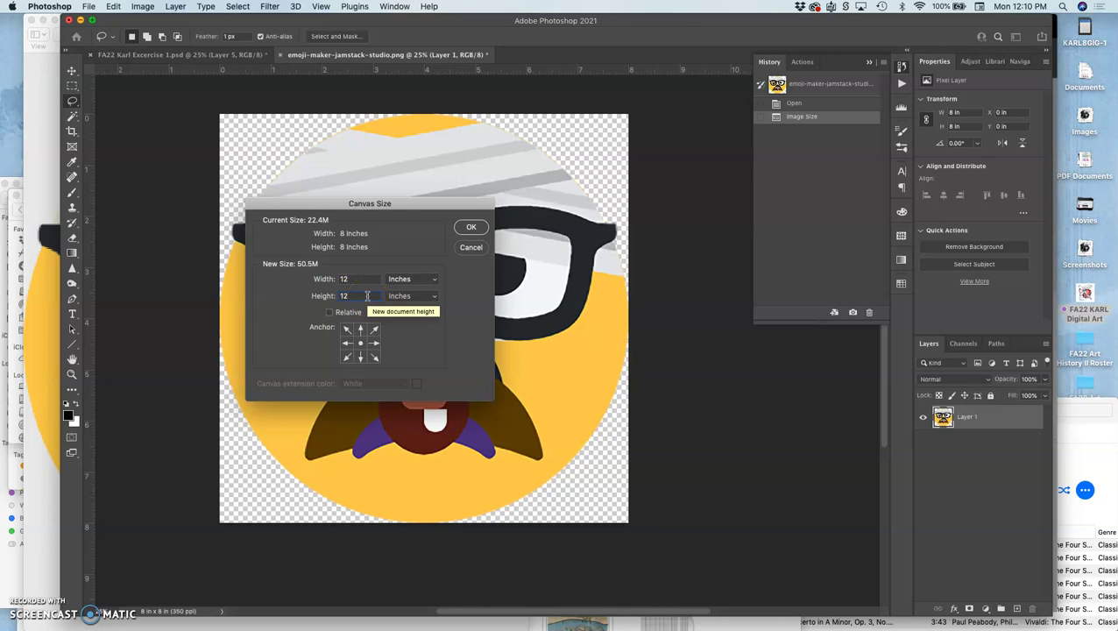
click(471, 227)
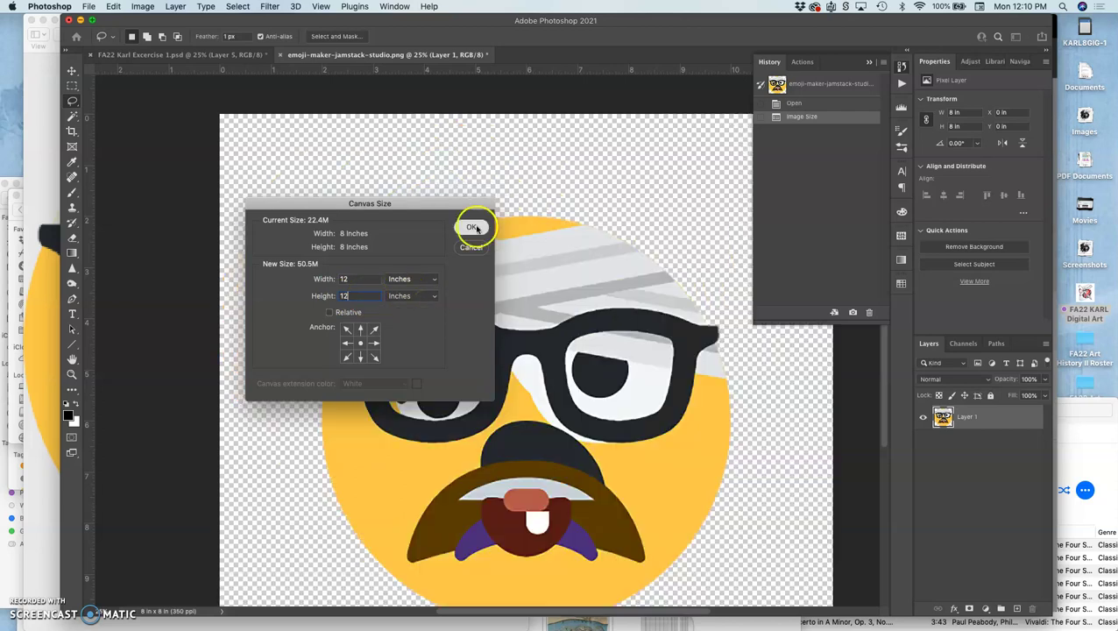
key(super+0)
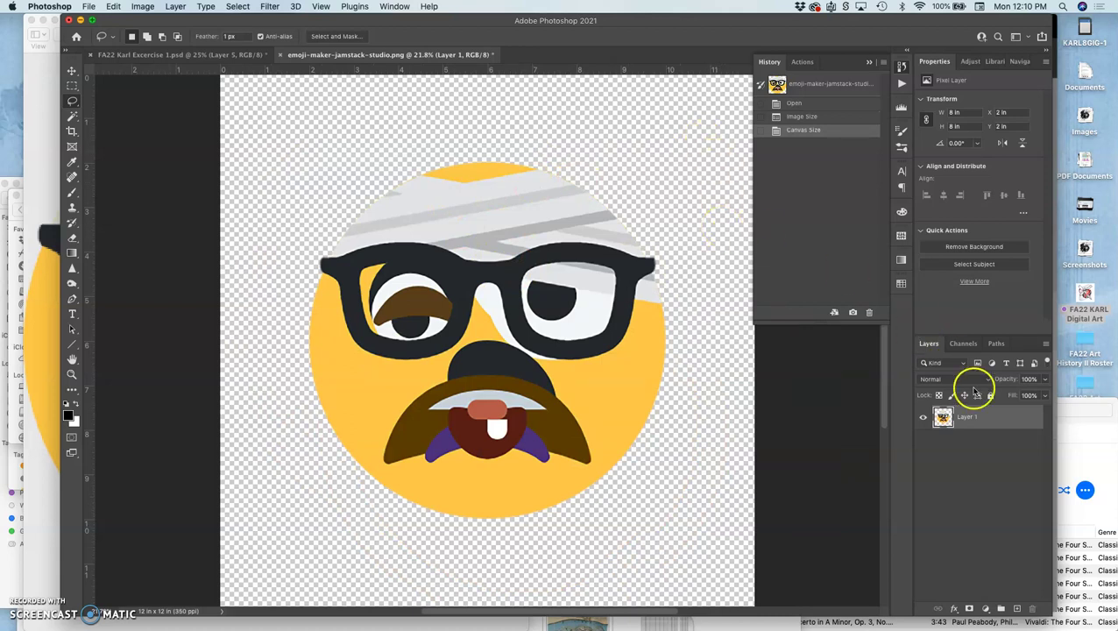
Step: Lower Layer 1's opacity to 50% and select the Ellipse Tool
click(1044, 380)
drag(1044, 393, 1024, 396)
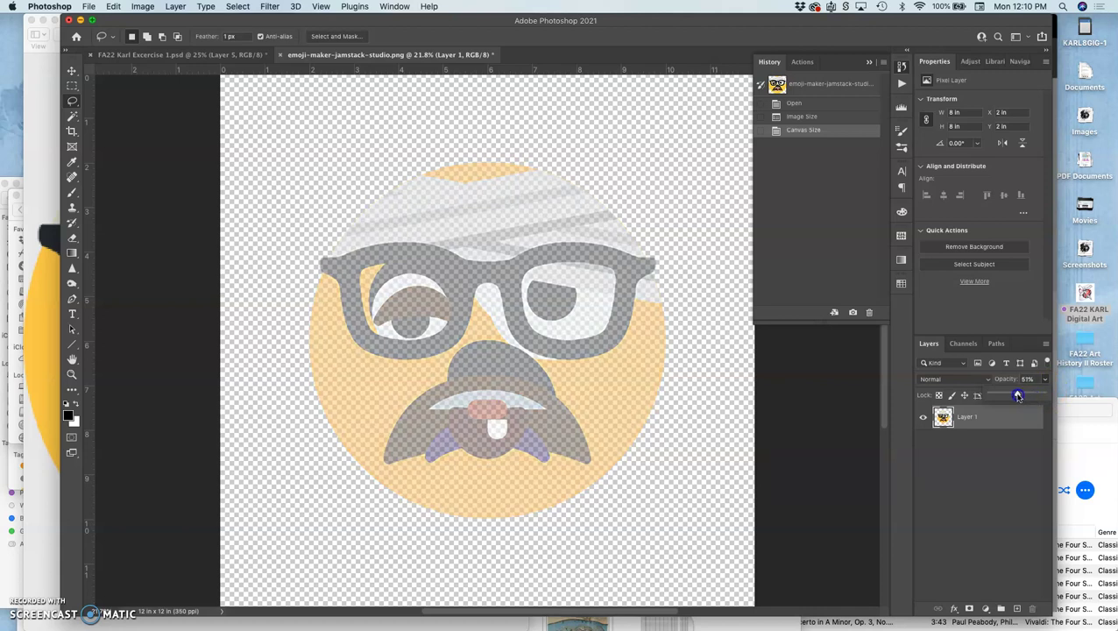
drag(1016, 395, 1017, 395)
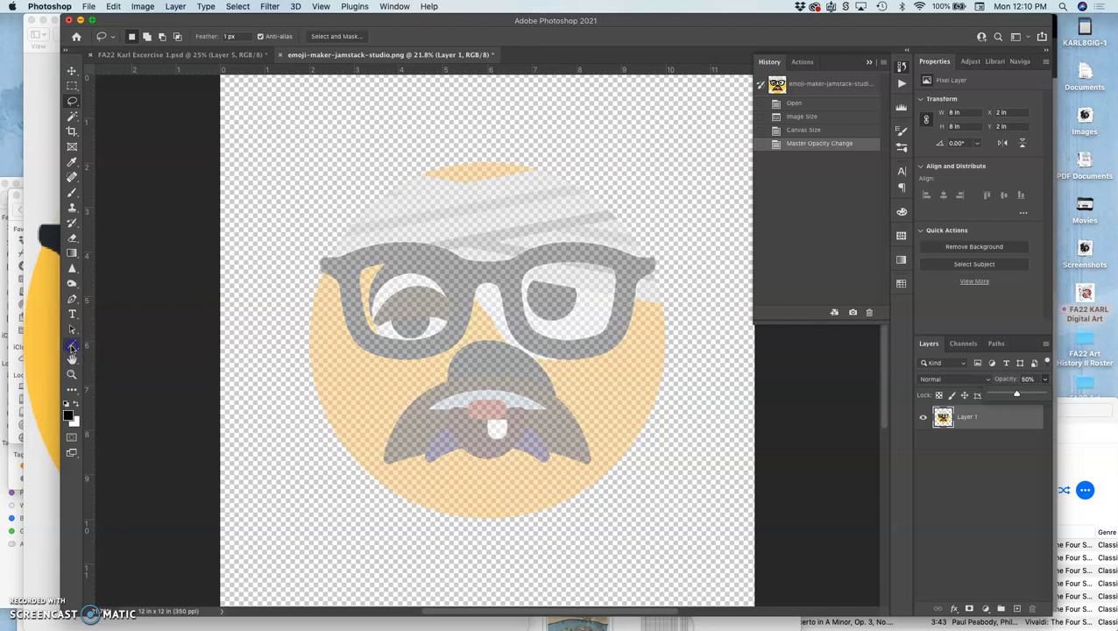
click(72, 346)
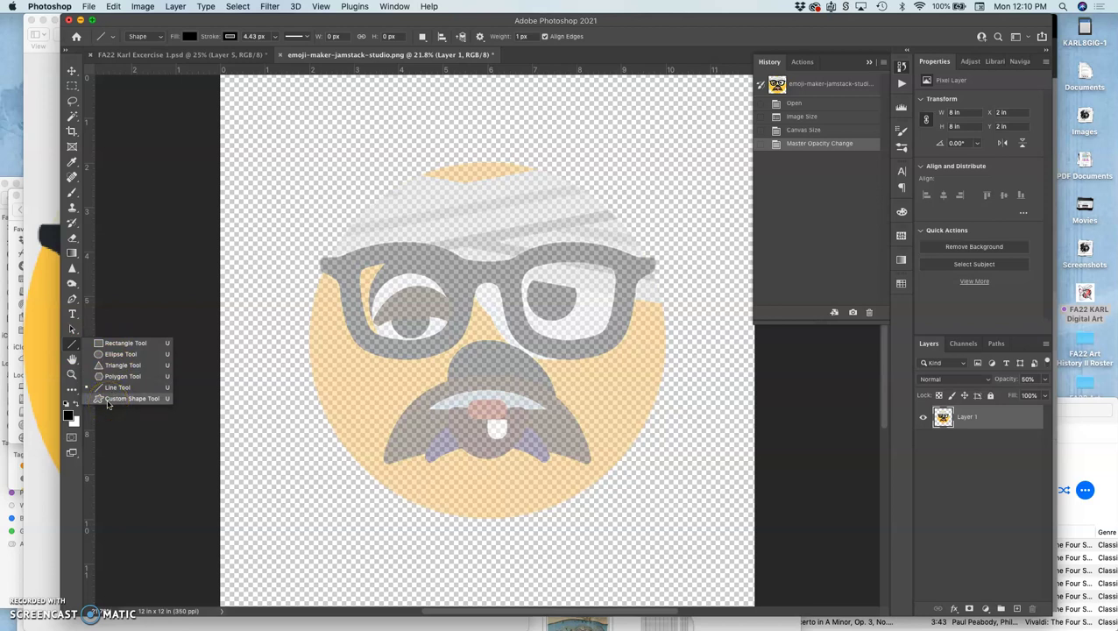
click(108, 354)
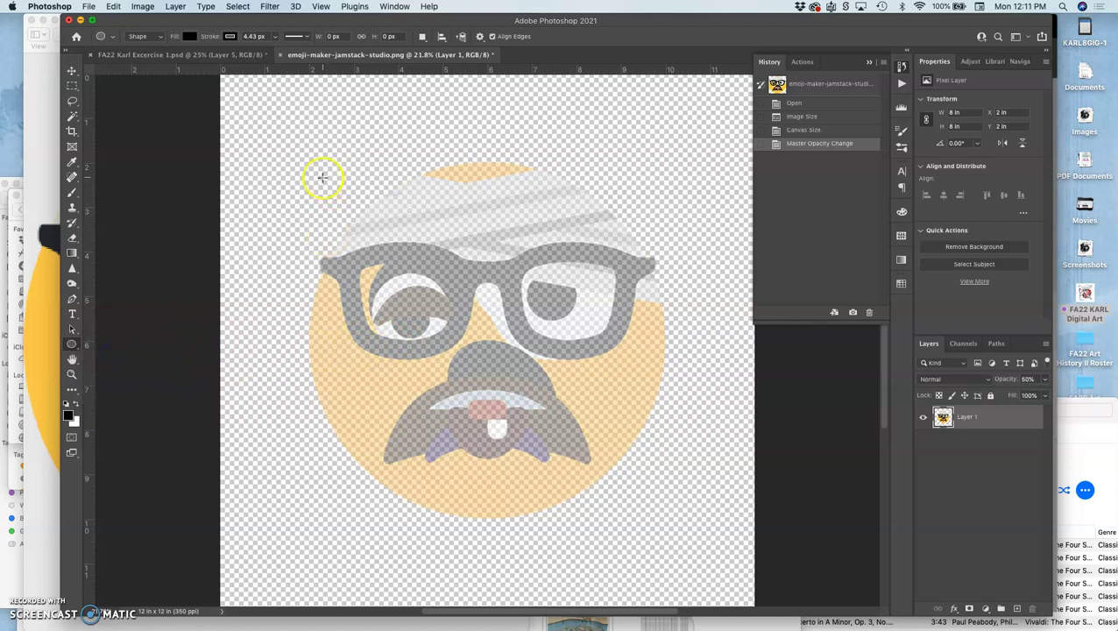
Step: Draw a large circle over the faded face and fill it golden yellow #f7d662
drag(469, 349, 666, 534)
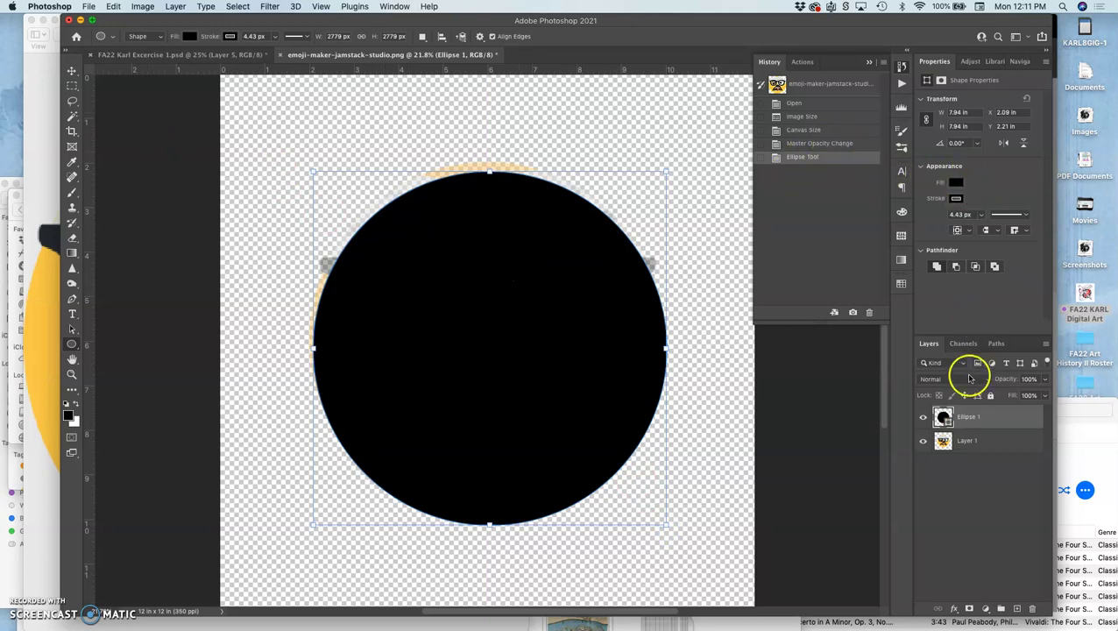
double_click(942, 417)
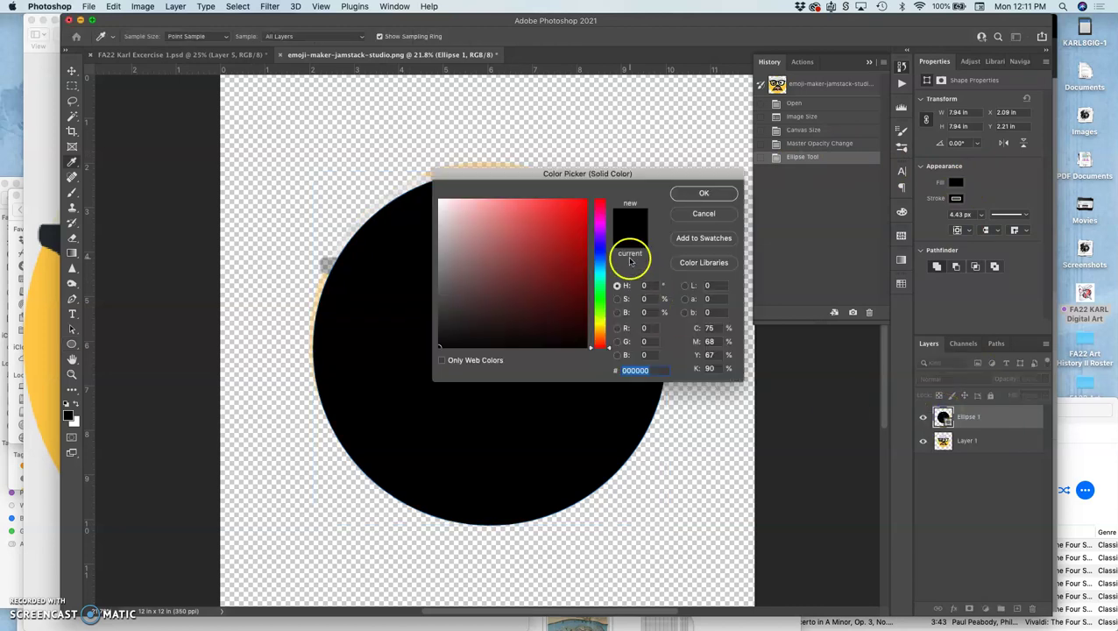
click(599, 323)
click(574, 206)
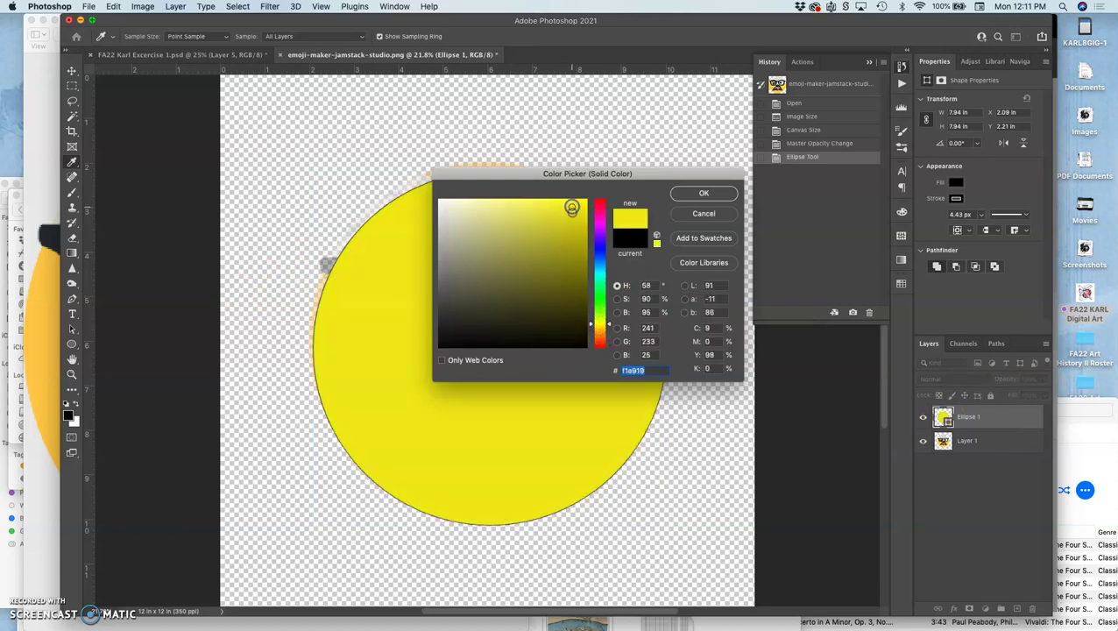
click(599, 328)
click(599, 323)
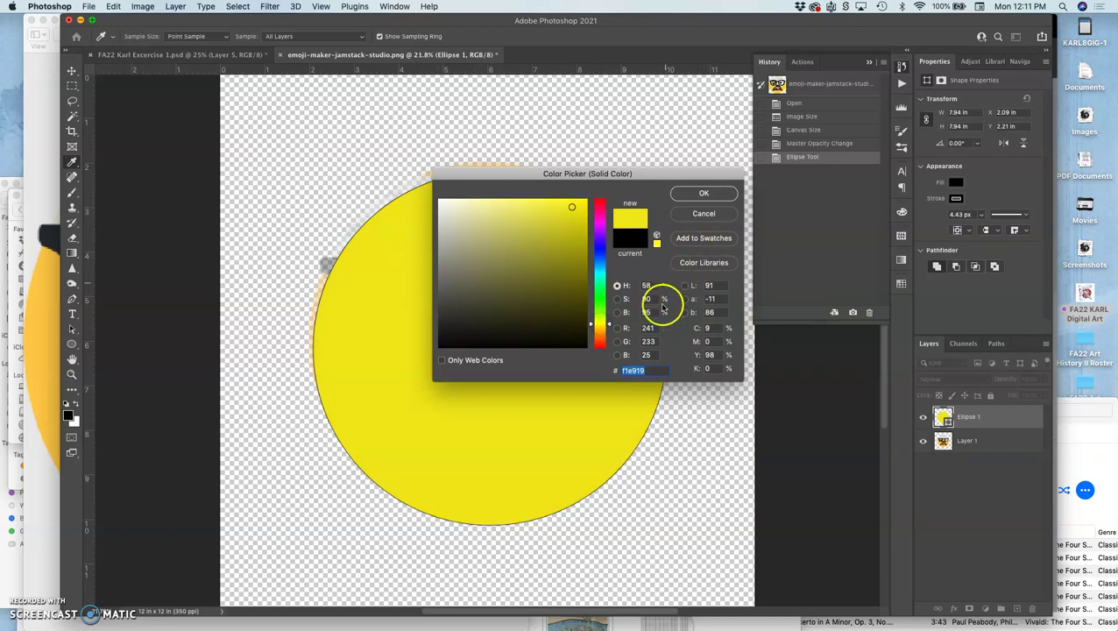
drag(606, 325, 606, 321)
drag(512, 237, 529, 204)
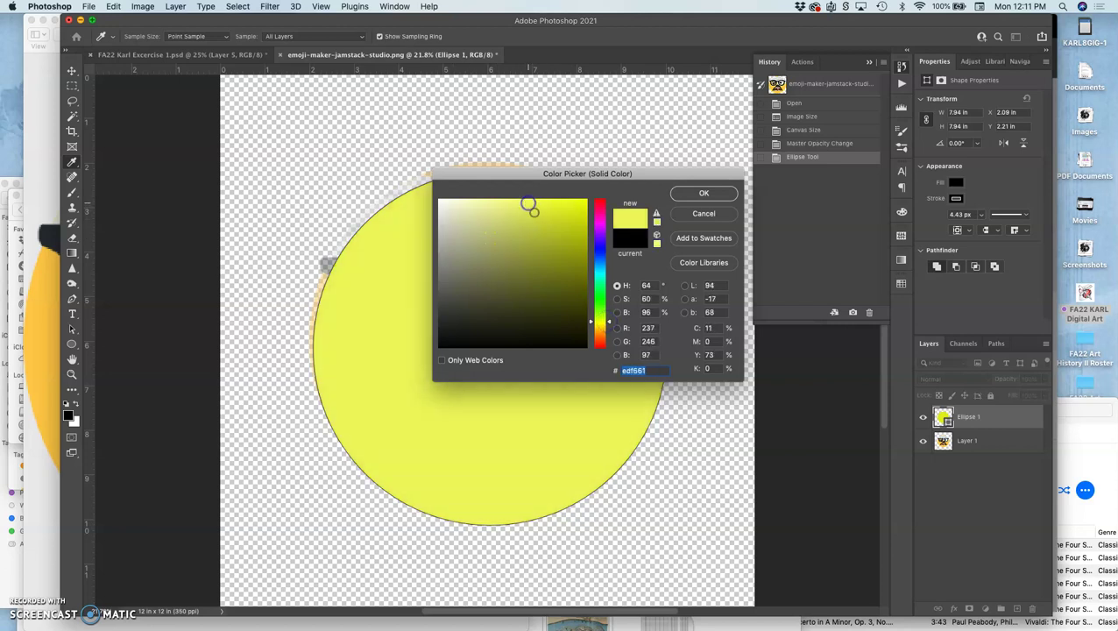
click(601, 329)
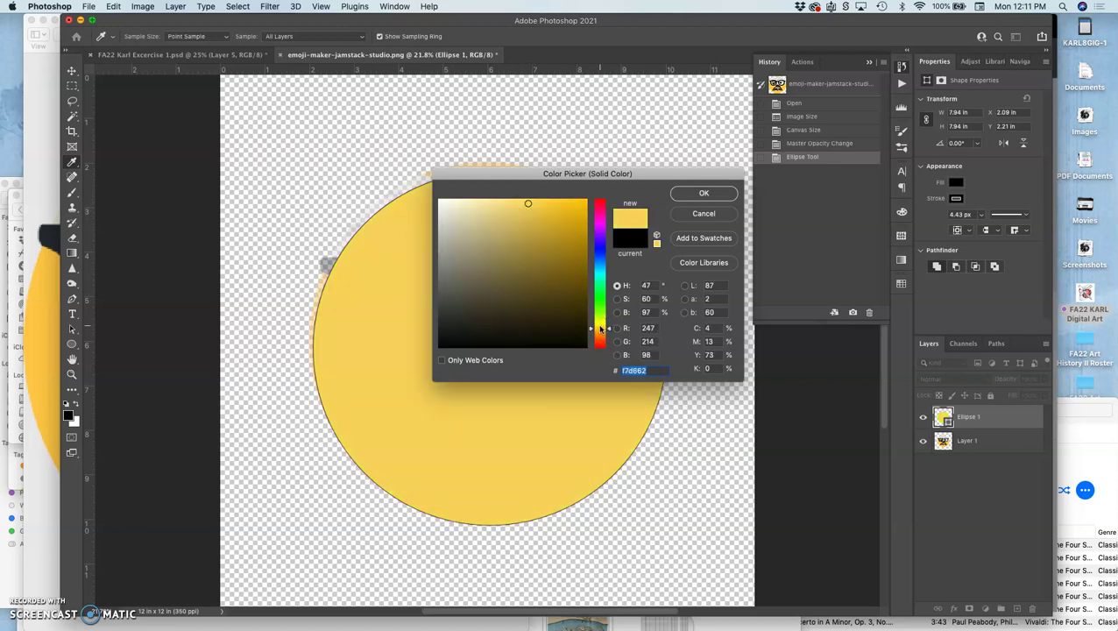
click(703, 193)
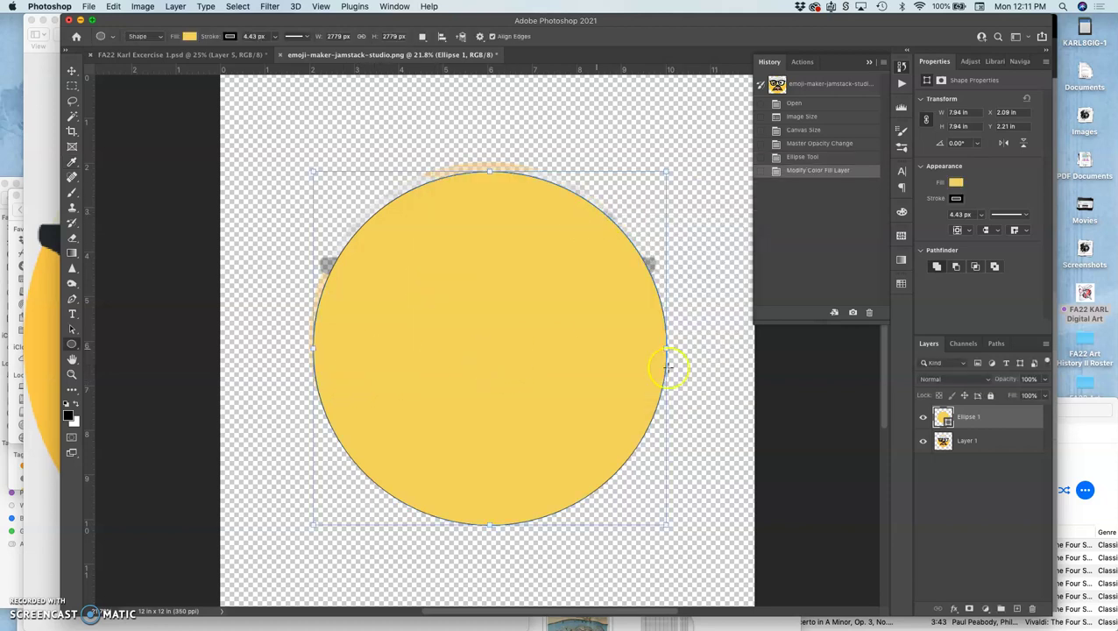
Step: Move the yellow circle slightly up, toggling its visibility to check alignment with the emoji
click(72, 71)
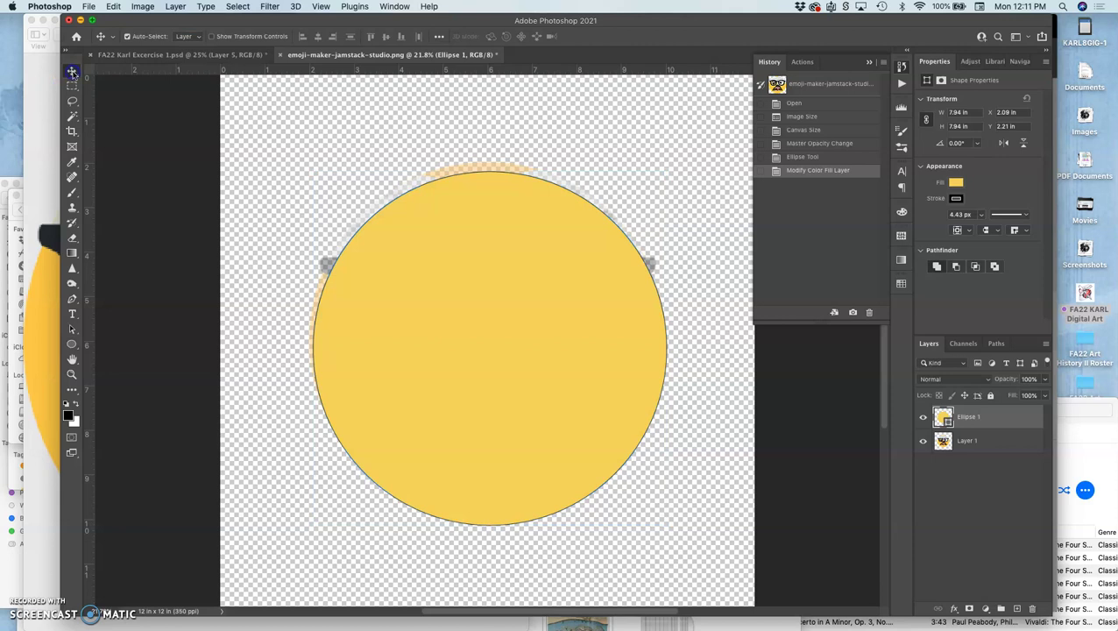
drag(536, 277, 535, 270)
click(925, 417)
click(925, 417)
drag(961, 440, 947, 423)
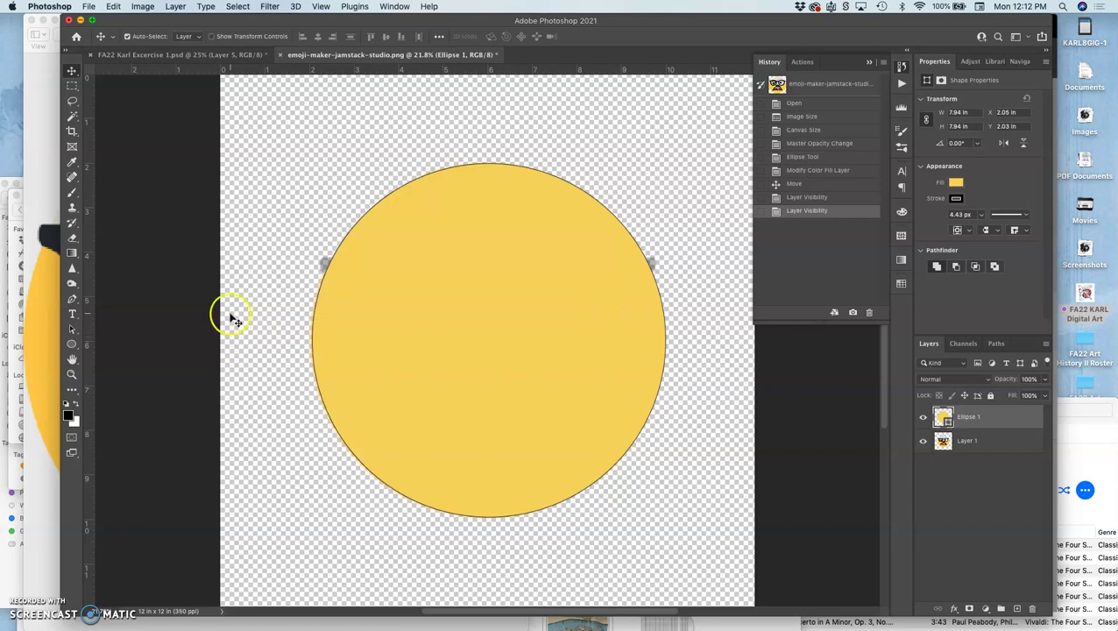
click(924, 420)
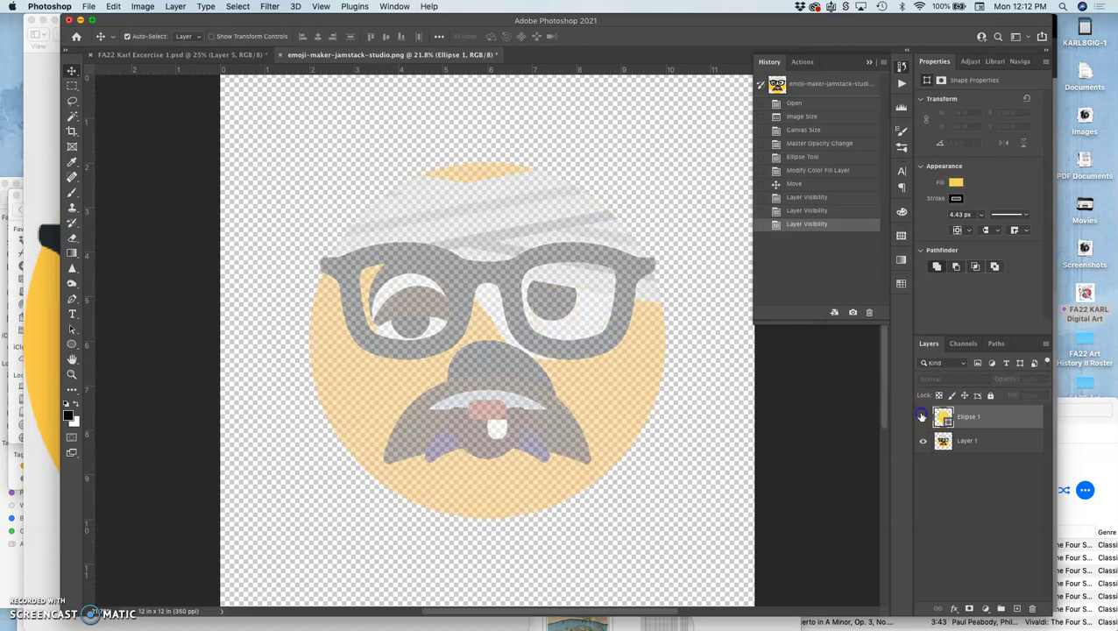
click(922, 417)
click(72, 343)
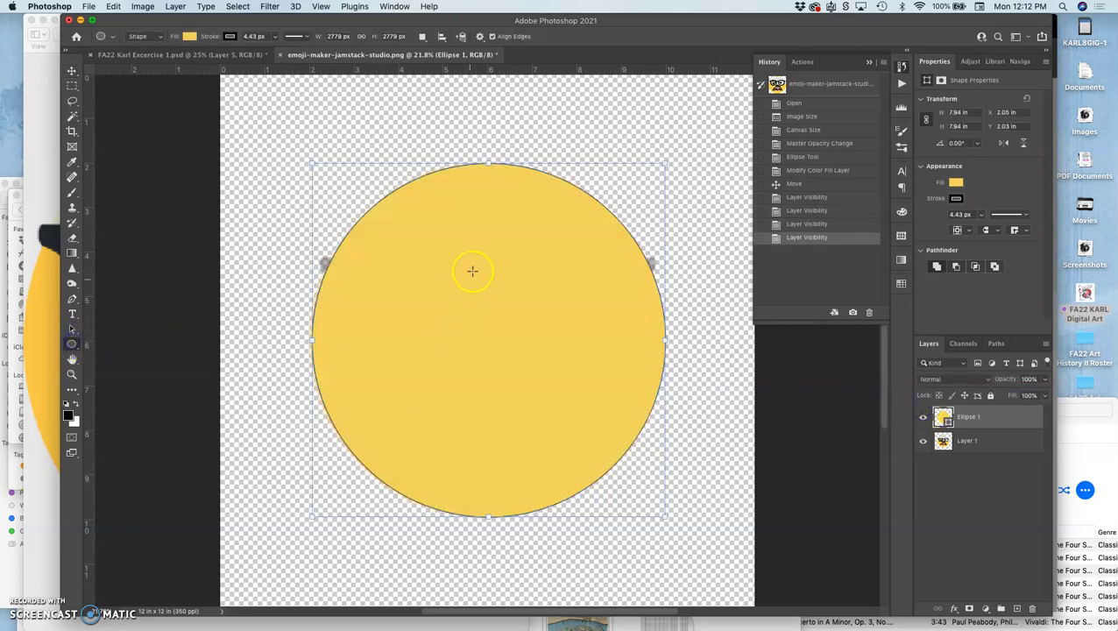
Step: Draw a small eye circle, move it into the face's upper right, and fill it white #ffffff
drag(491, 130, 612, 349)
click(73, 70)
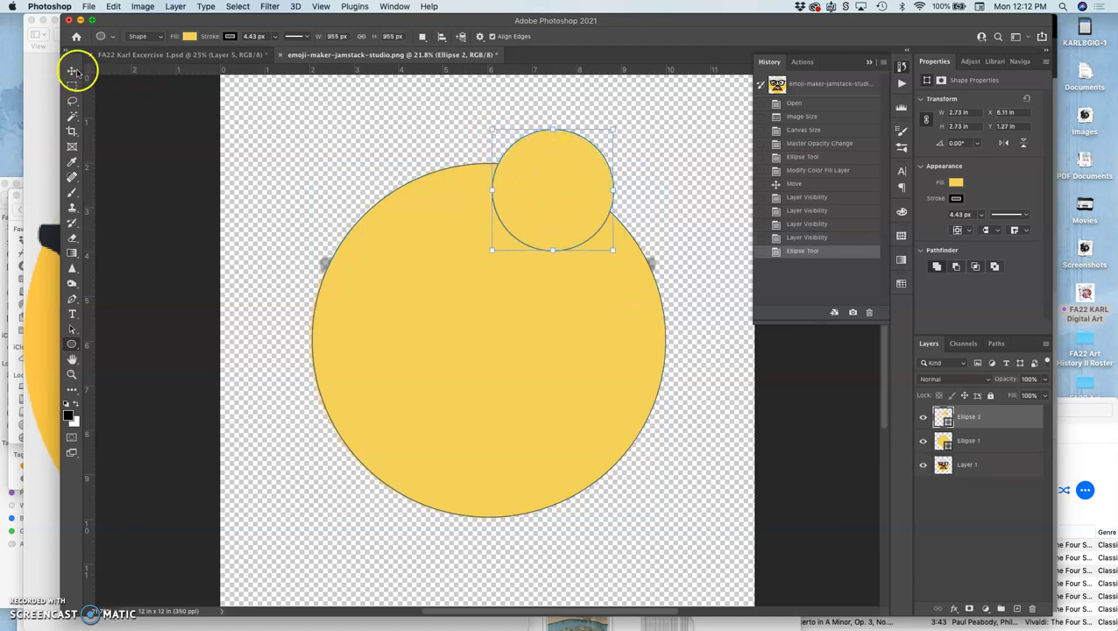
drag(541, 176, 523, 270)
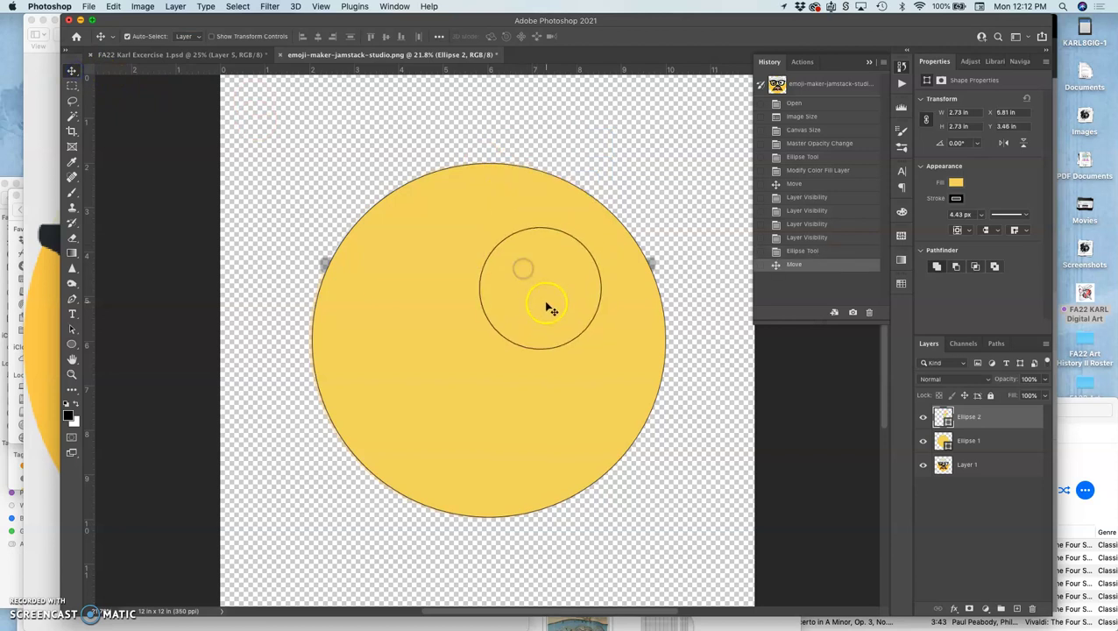
double_click(942, 417)
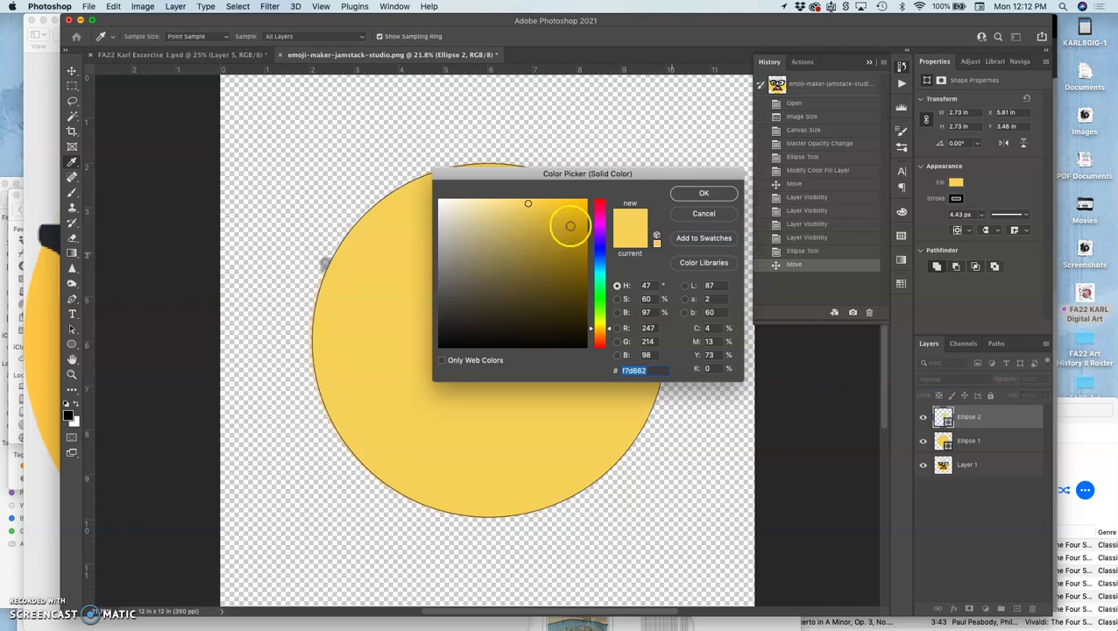
click(449, 205)
drag(449, 205, 432, 199)
click(704, 193)
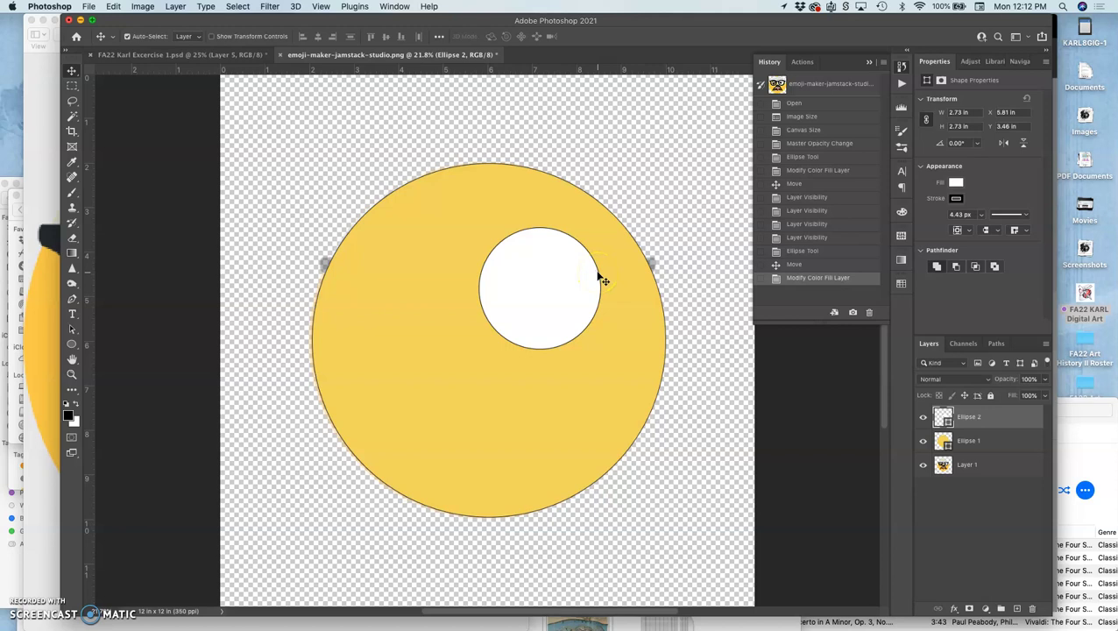
Step: Zoom in and set the yellow face circle's stroke to No Color
key(super+equal)
key(super+equal)
key(super+equal)
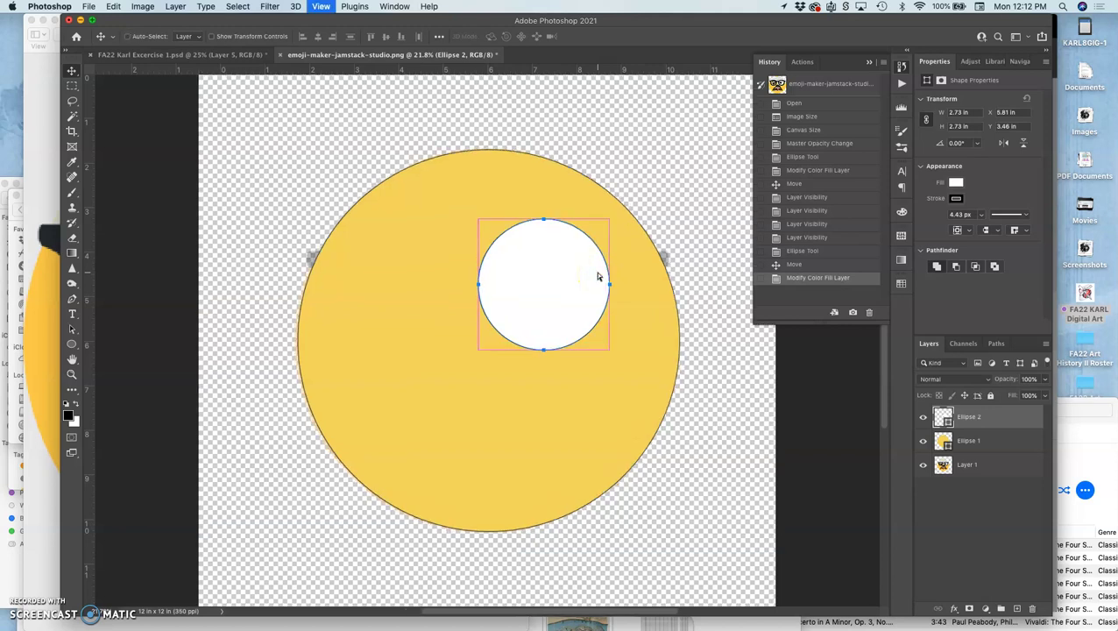
scroll(263, 219, up, 1)
scroll(262, 220, up, 5)
scroll(262, 221, left, 1)
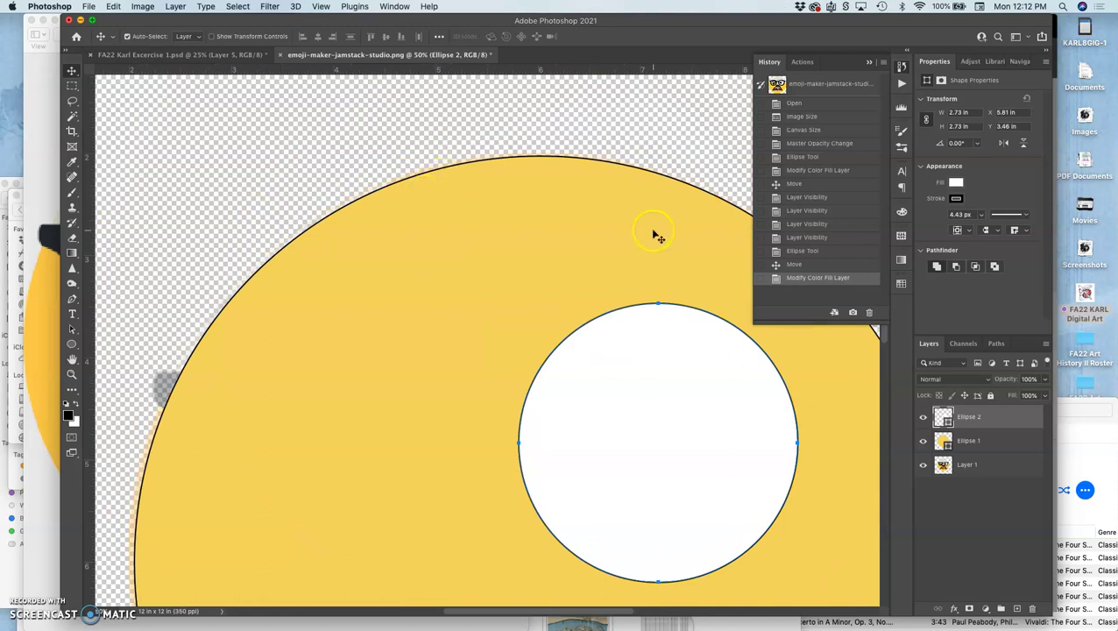
click(974, 441)
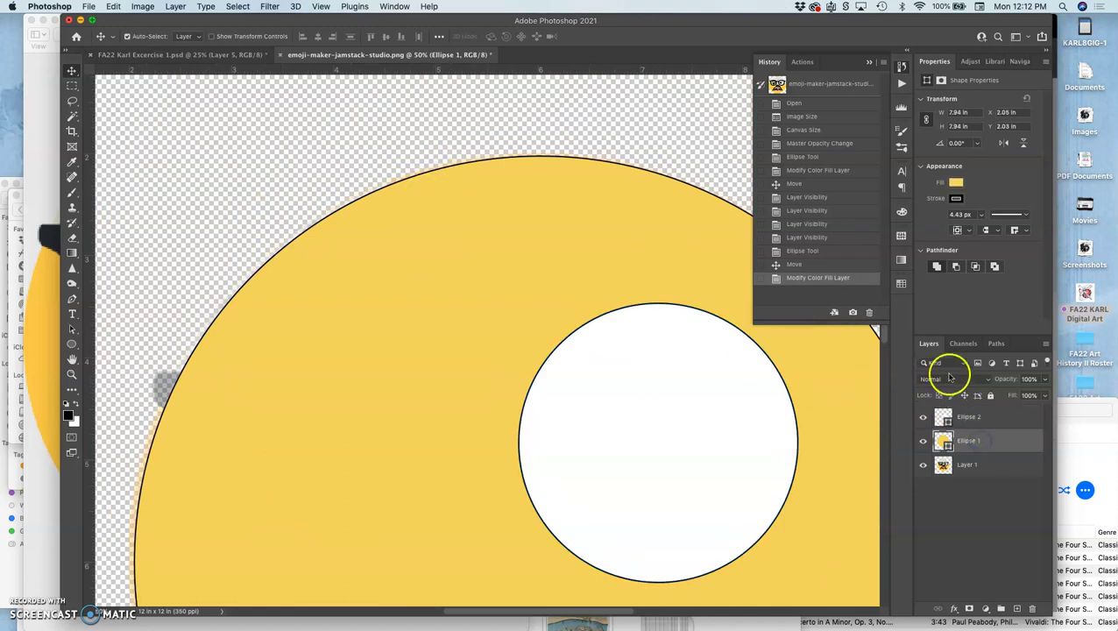
click(955, 199)
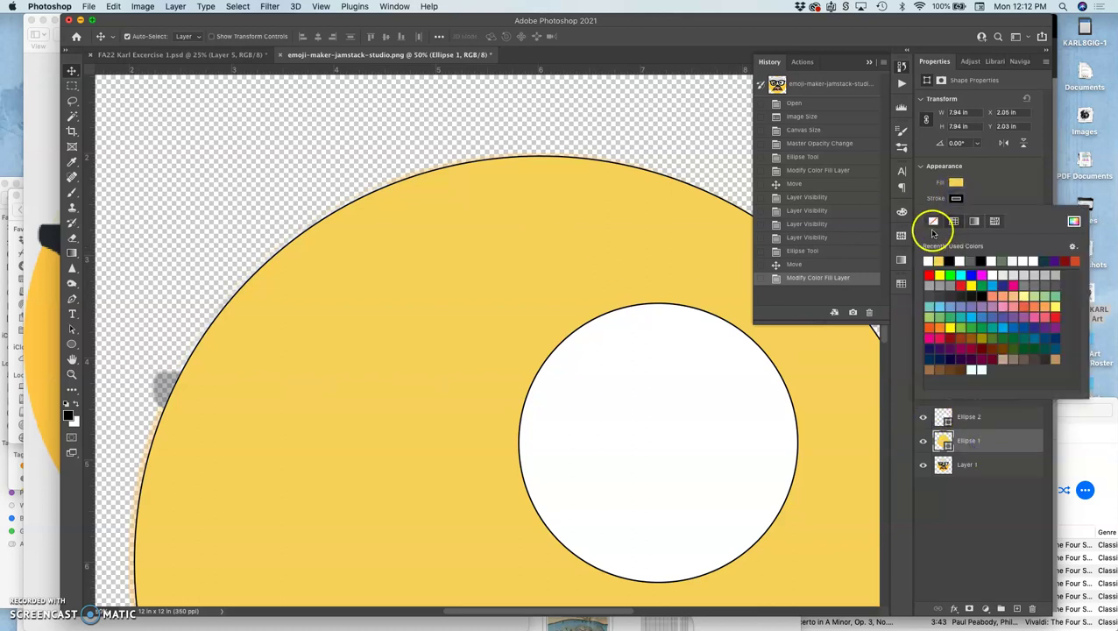
click(933, 222)
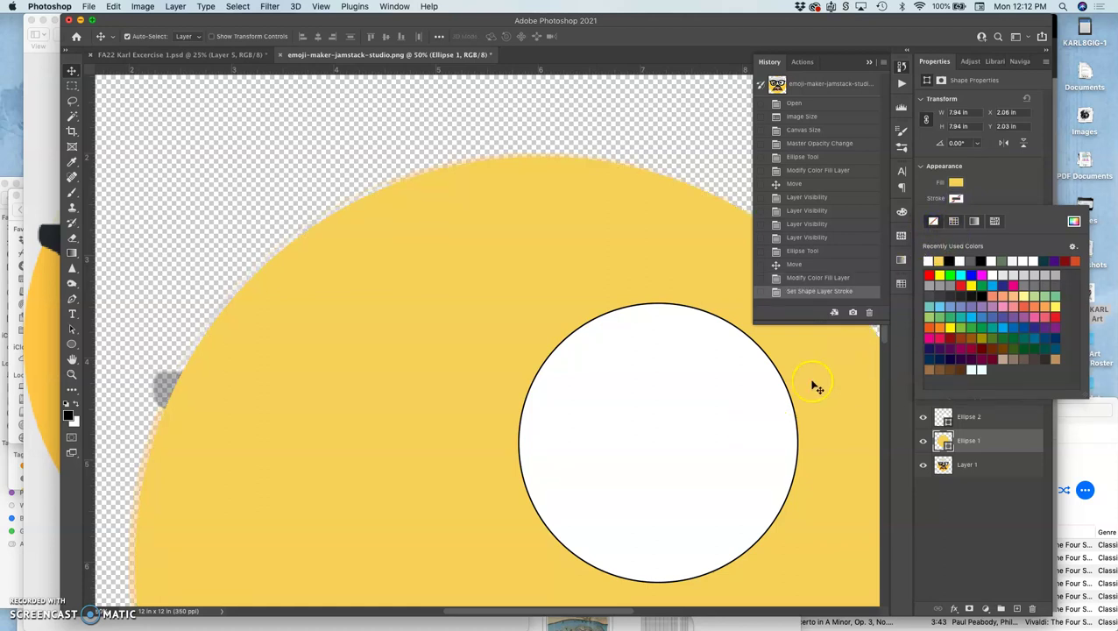
click(733, 404)
Step: Set the white eye circle's stroke to No Color and zoom back out
click(936, 412)
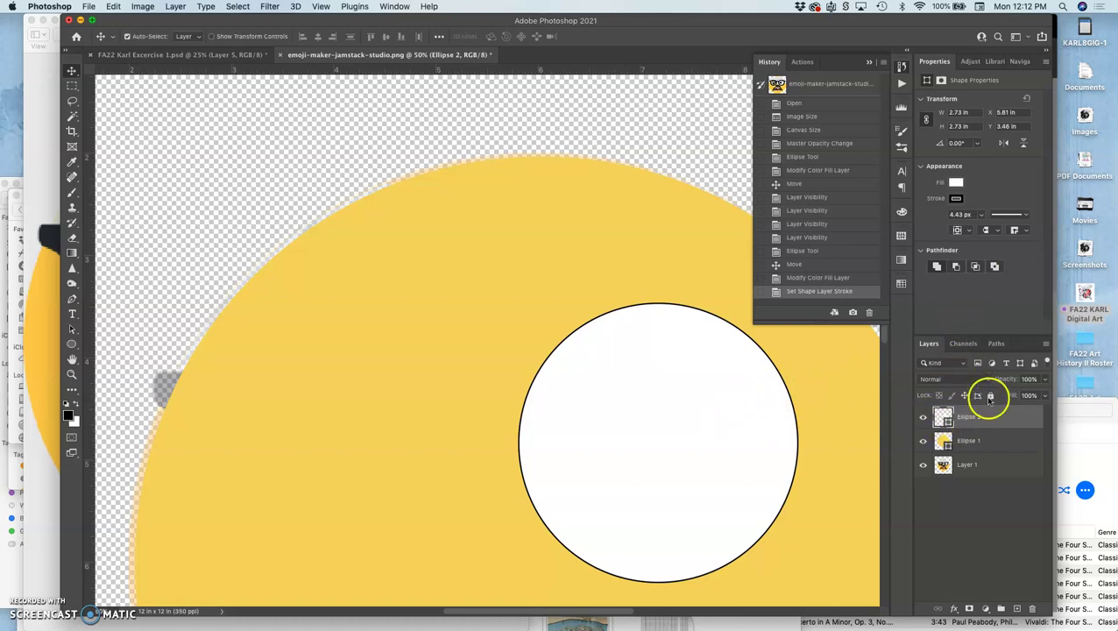
click(957, 199)
click(934, 224)
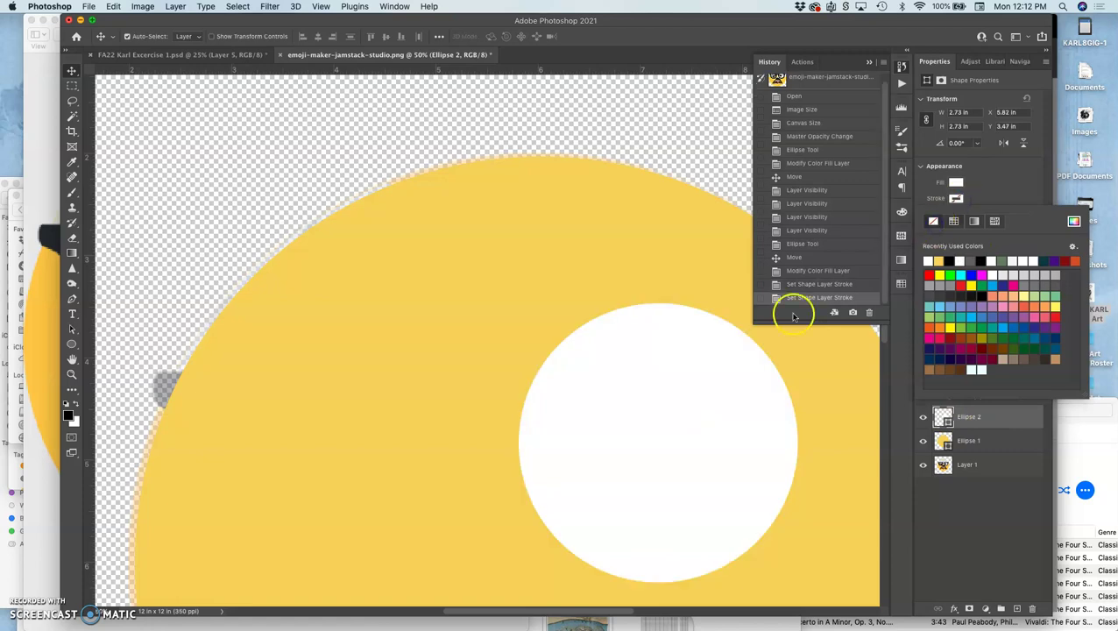
click(635, 267)
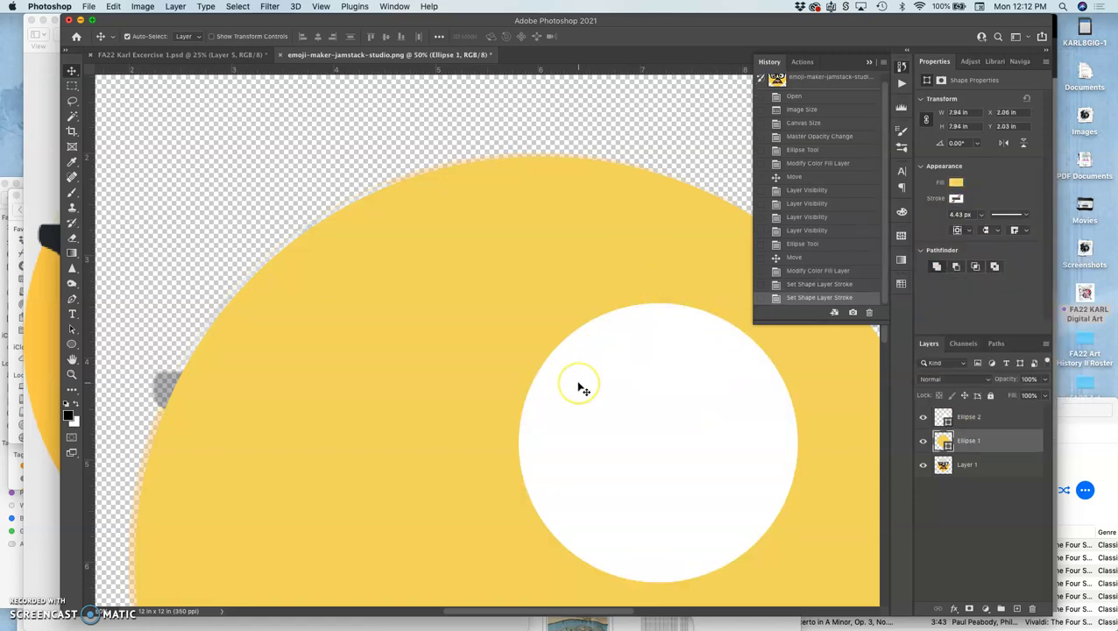
key(super+minus)
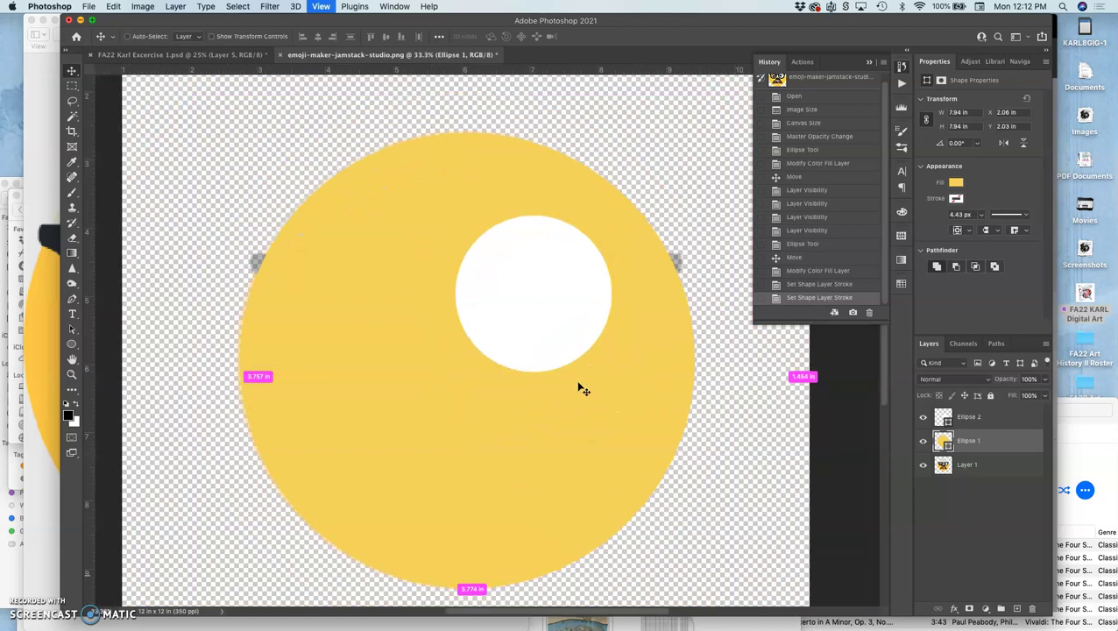
key(super+minus)
click(578, 379)
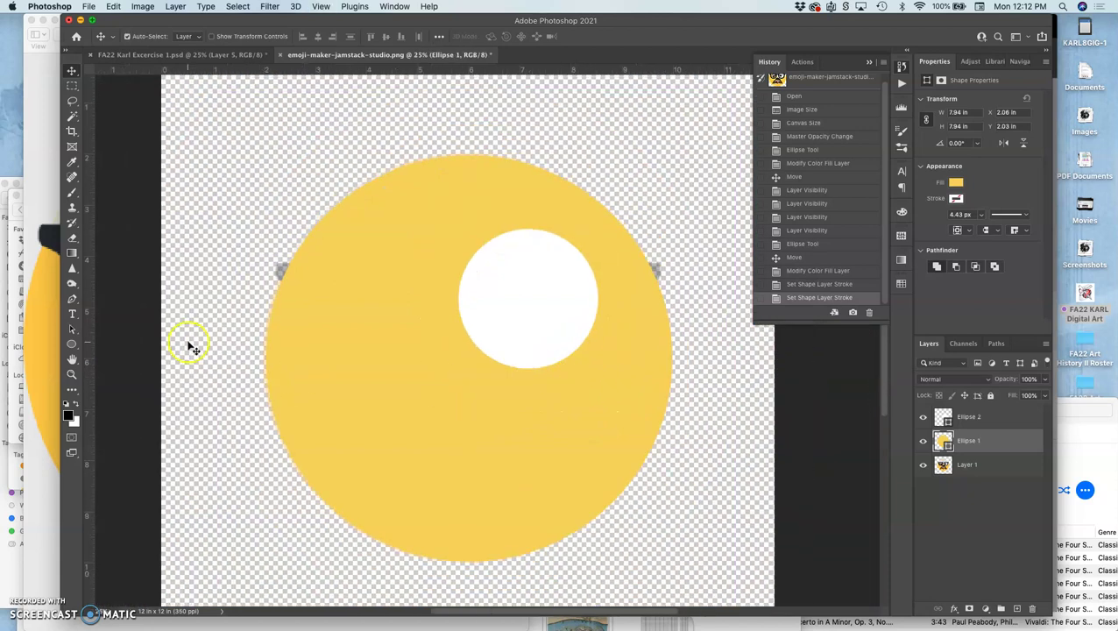
Step: Draw a small circle and fill it black
click(72, 343)
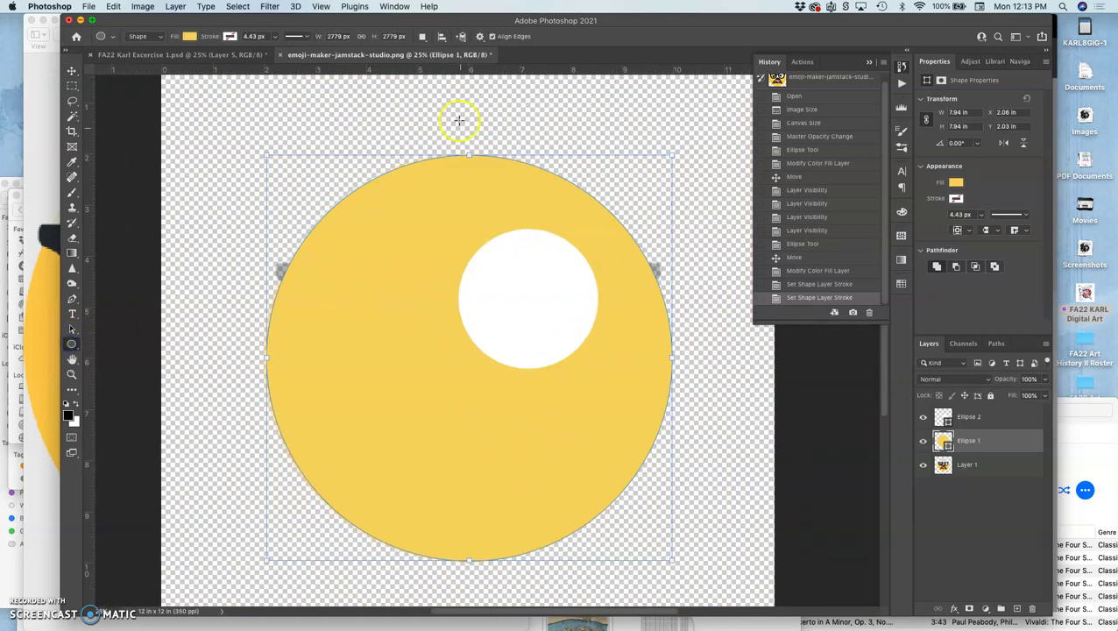
drag(458, 114, 496, 156)
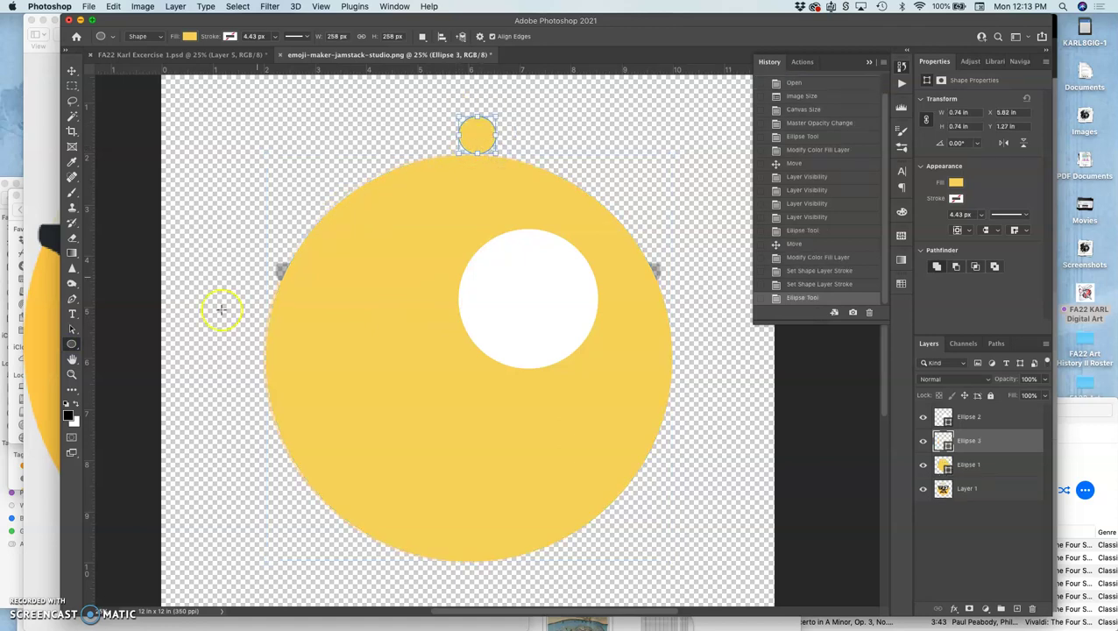
double_click(943, 440)
drag(541, 317, 393, 380)
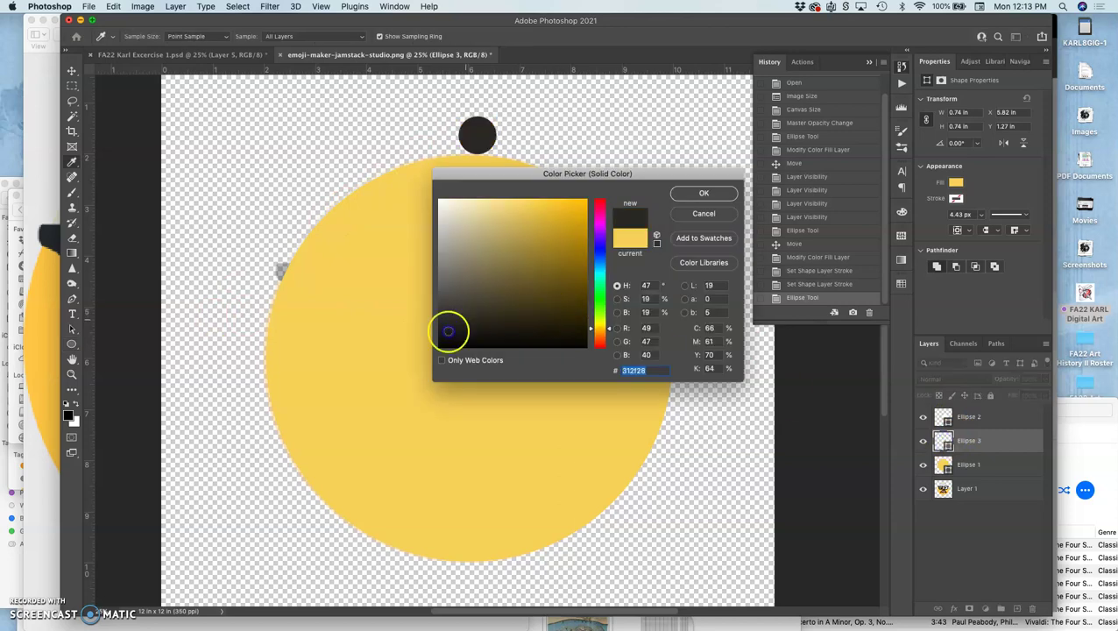
click(701, 193)
Step: Move Ellipse 3 to the top of the layer stack and into the white eye
drag(987, 444, 987, 416)
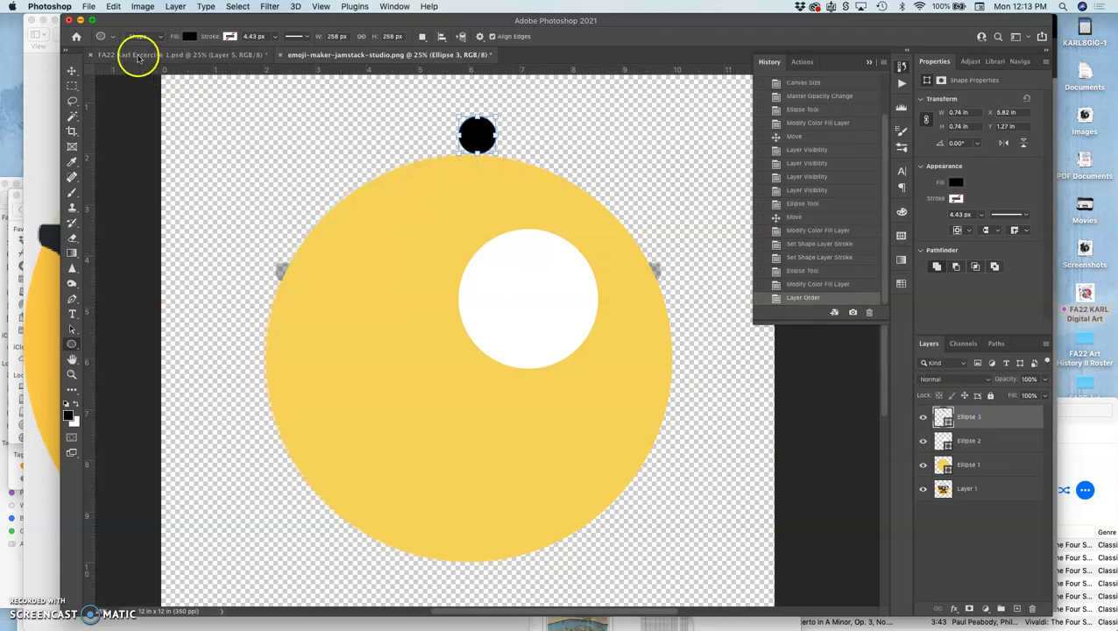
click(71, 70)
drag(517, 215, 534, 320)
Step: Hide the emoji layer and toggle the yellow face, white eye and black pupil to check each
click(780, 419)
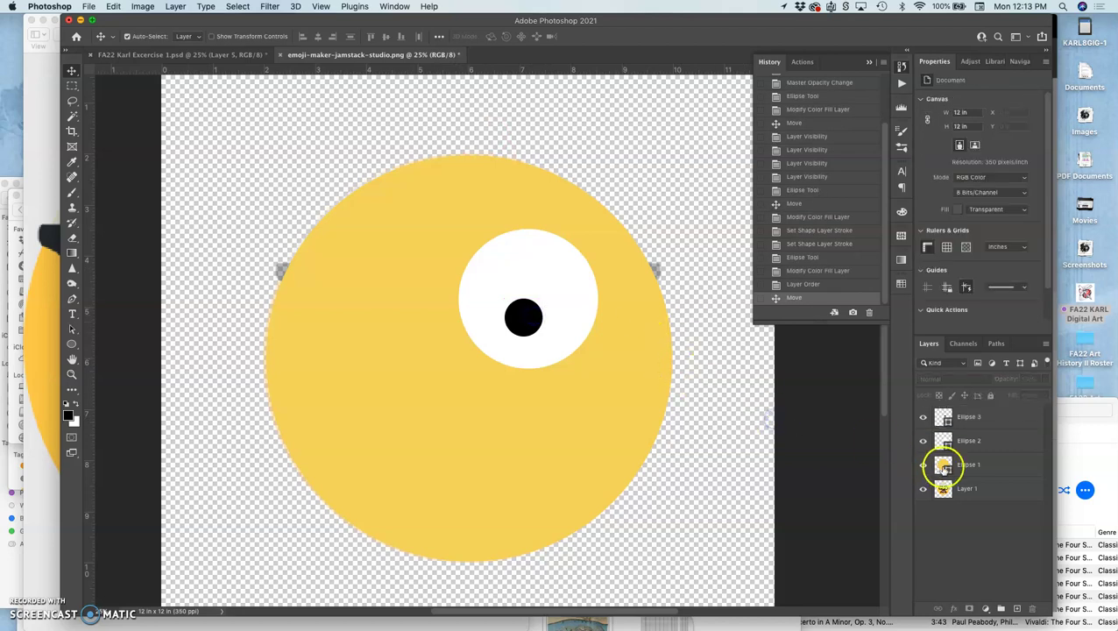
click(922, 488)
click(923, 465)
click(923, 465)
click(922, 441)
click(922, 440)
click(922, 419)
click(922, 418)
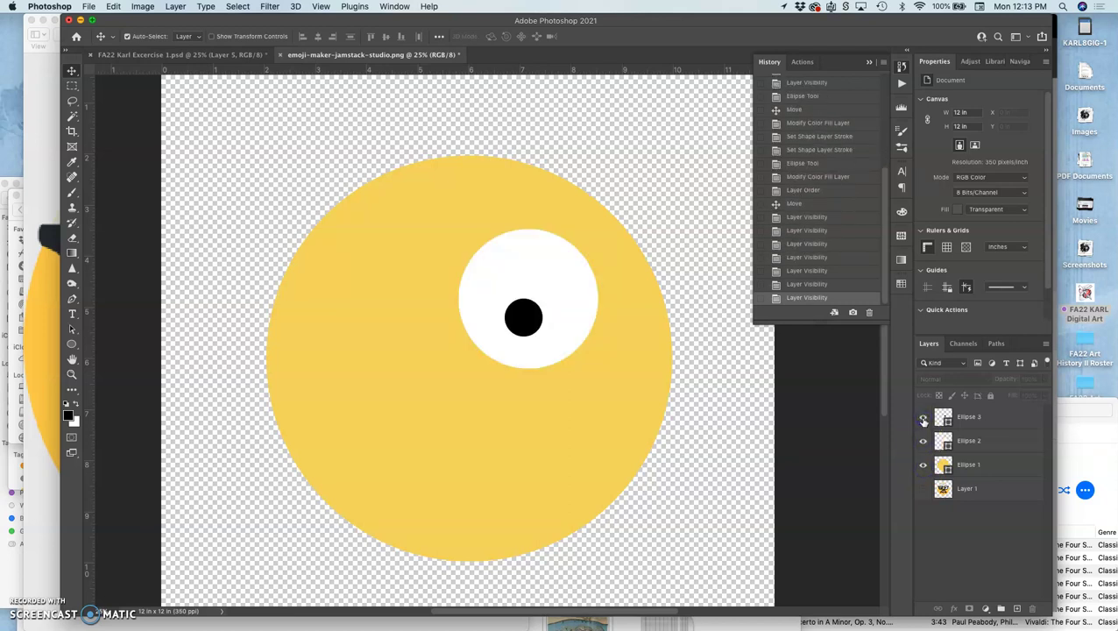
Step: Leave the dimmed emoji layer visible at the bottom of the layer stack
click(922, 489)
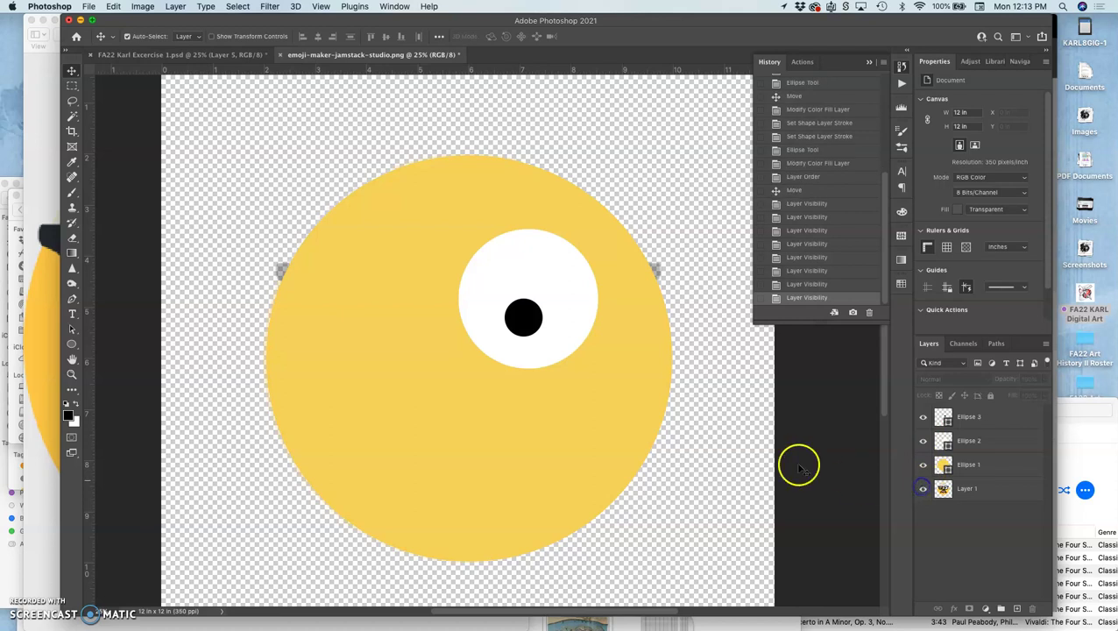
click(923, 489)
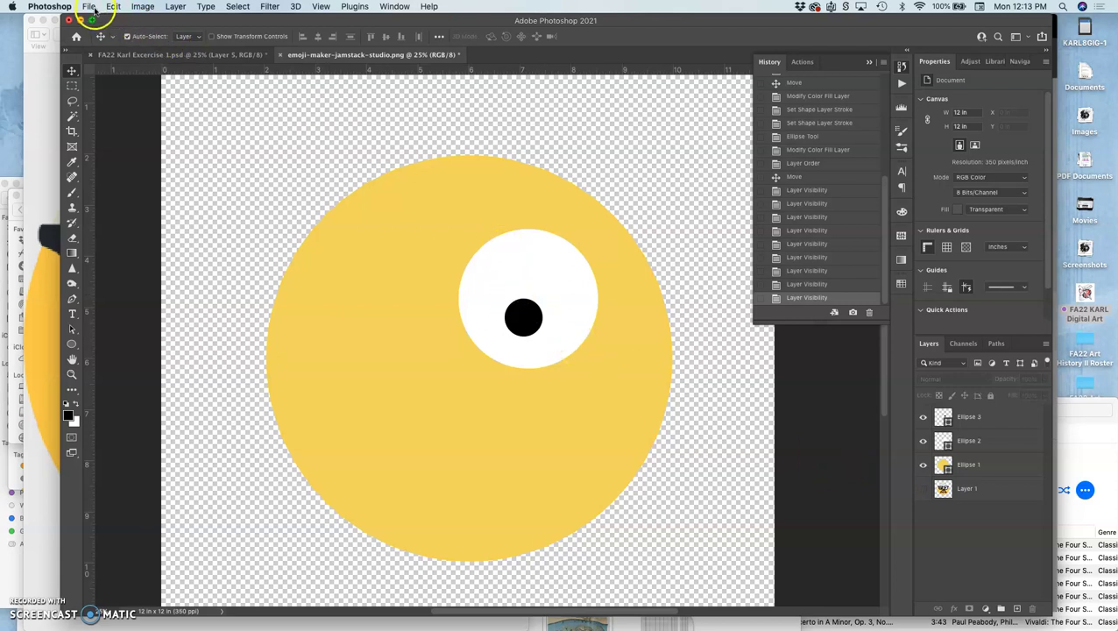
click(922, 489)
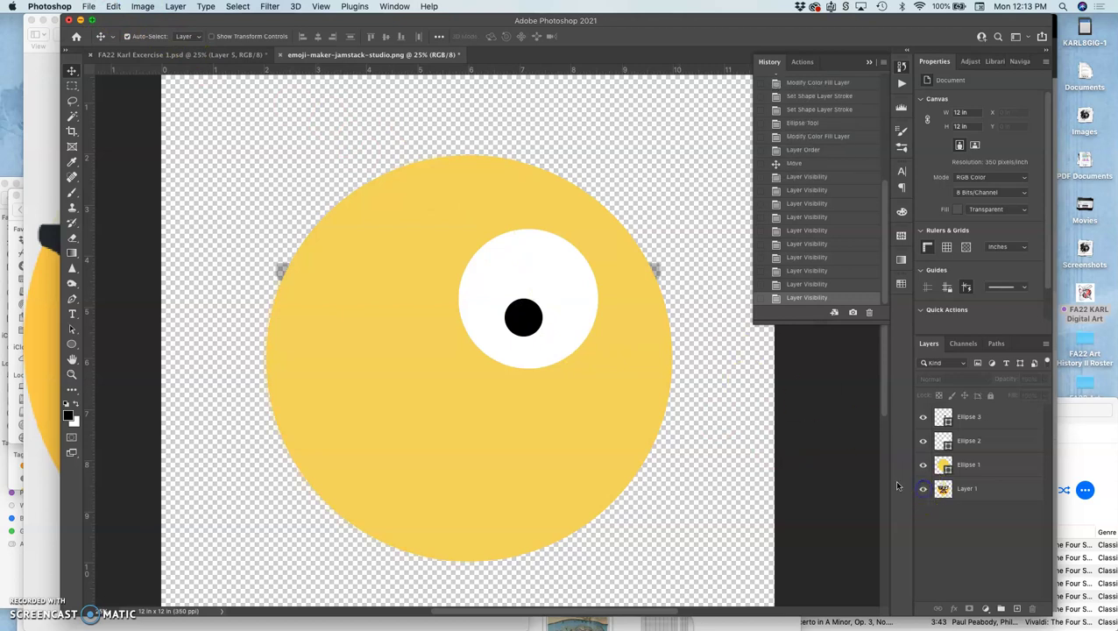
mouse_move(973, 495)
mouse_down()
mouse_move(970, 410)
mouse_move(967, 496)
mouse_up()
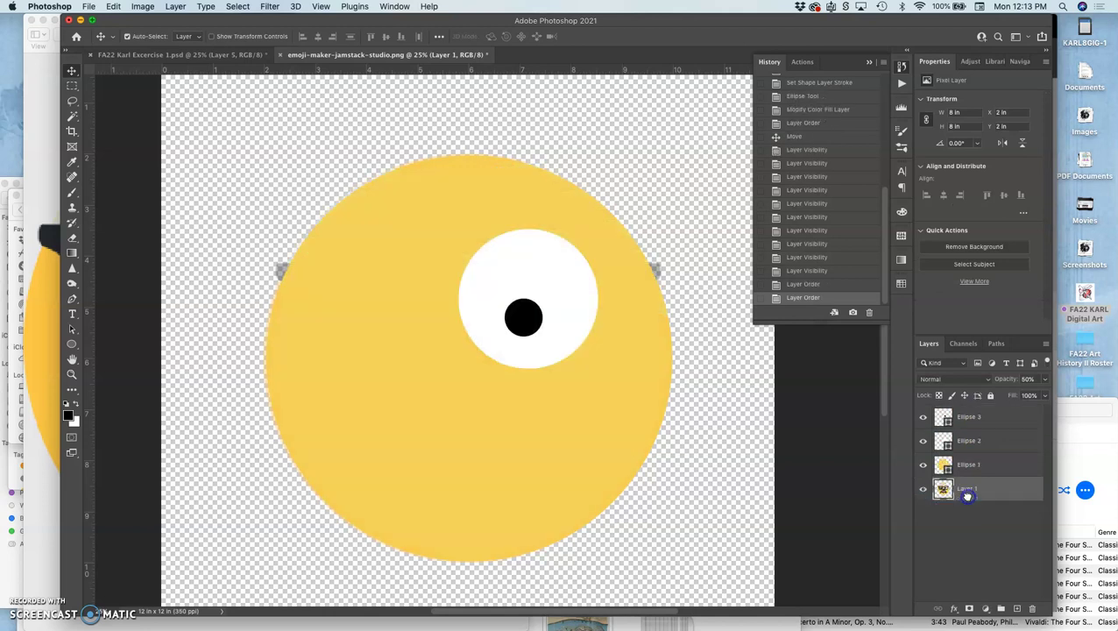
click(88, 7)
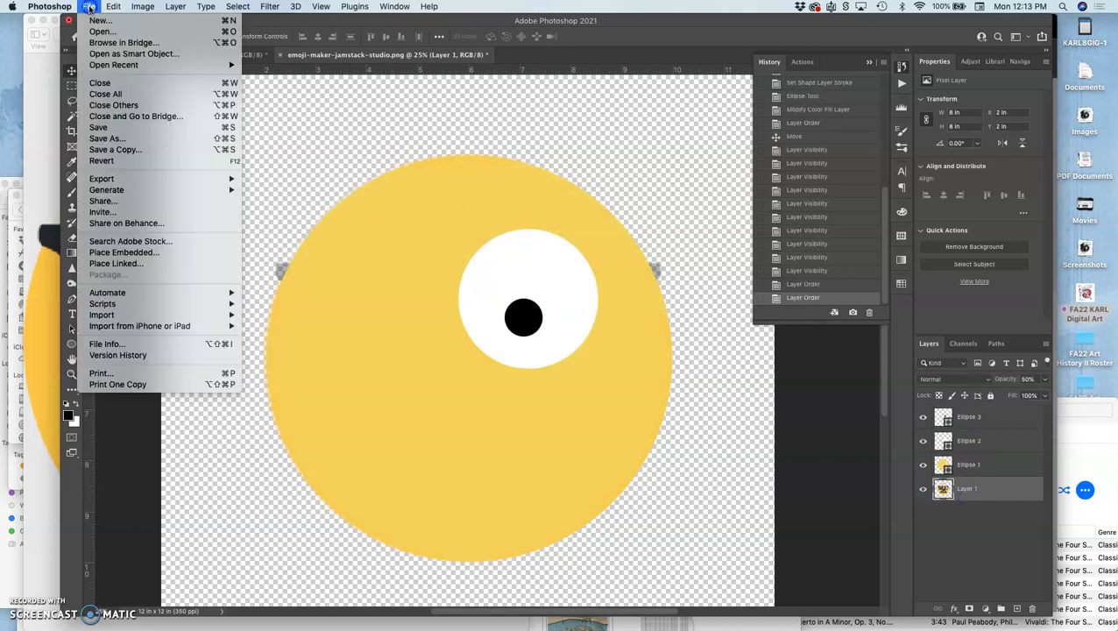
Step: Save As a Photoshop PSD in Exercise #2 under the new 'Outsiders Emoji Demo' file name
click(122, 147)
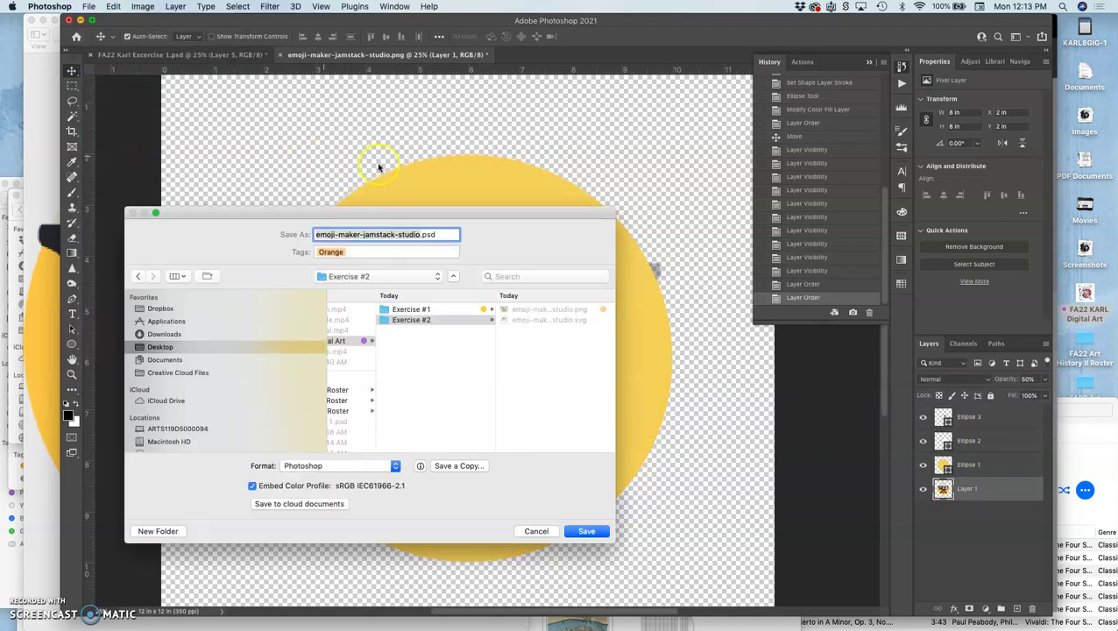
text(FA22 Karl Exercise #2 Outsiders Em)
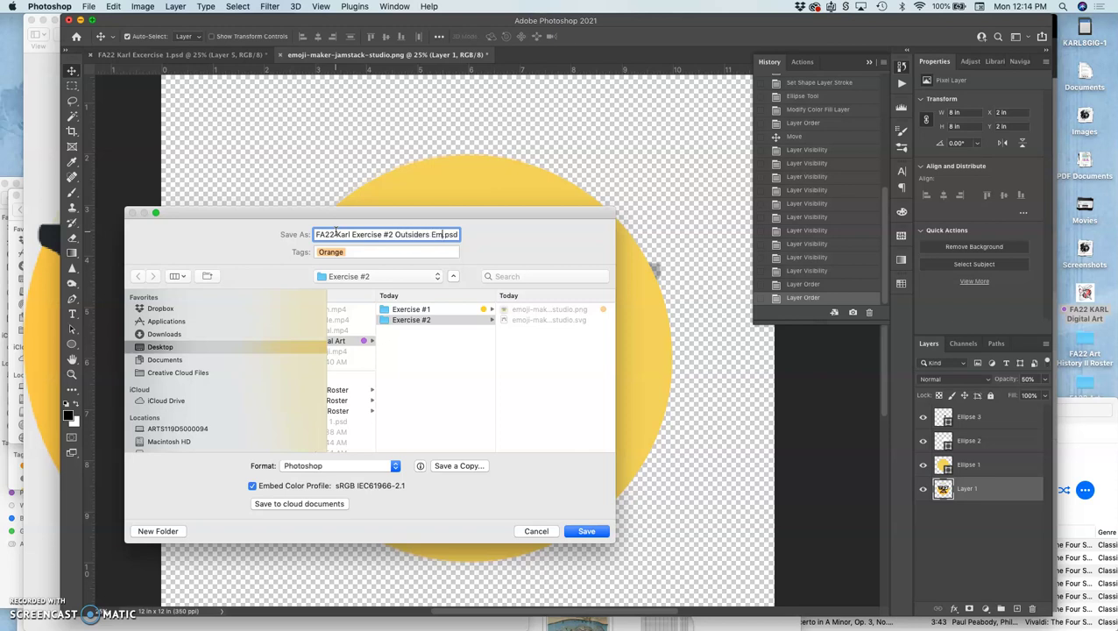
text(Demo)
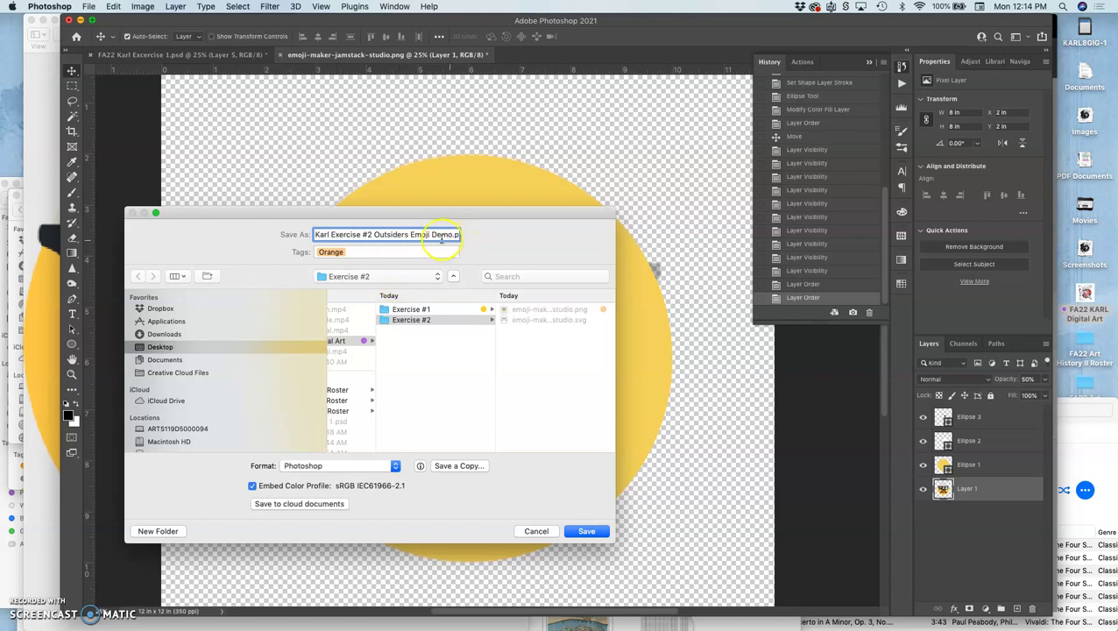
click(589, 531)
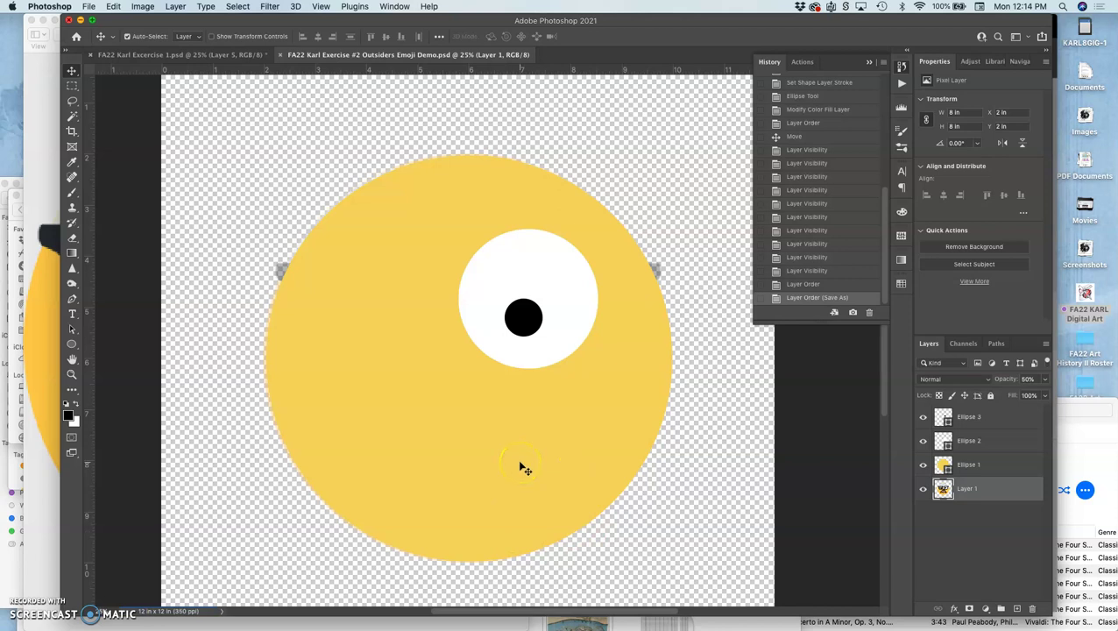
click(36, 129)
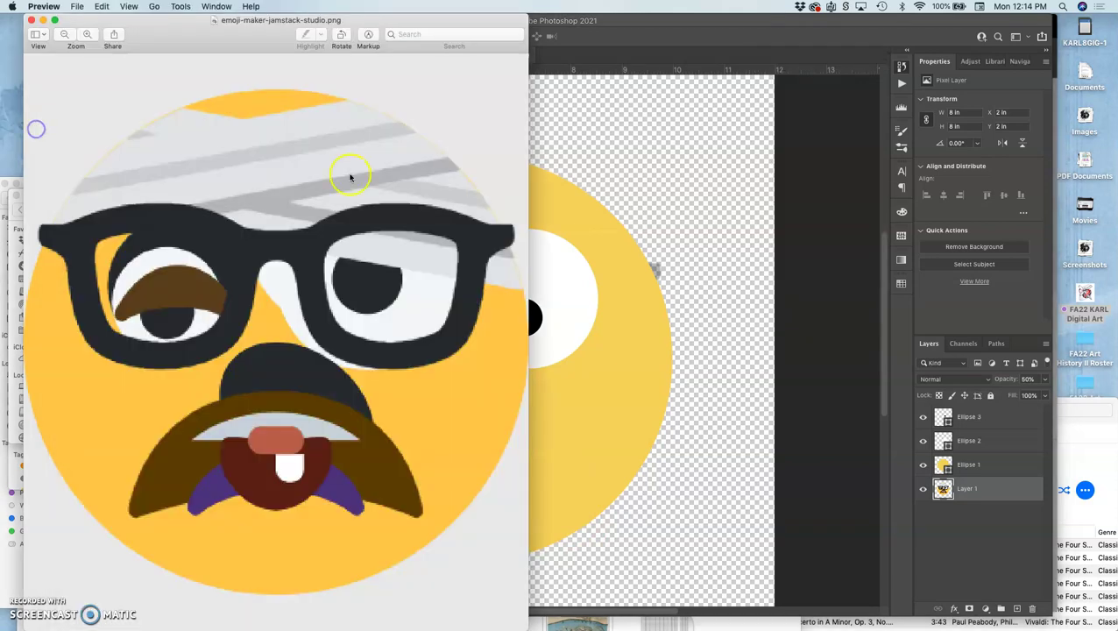